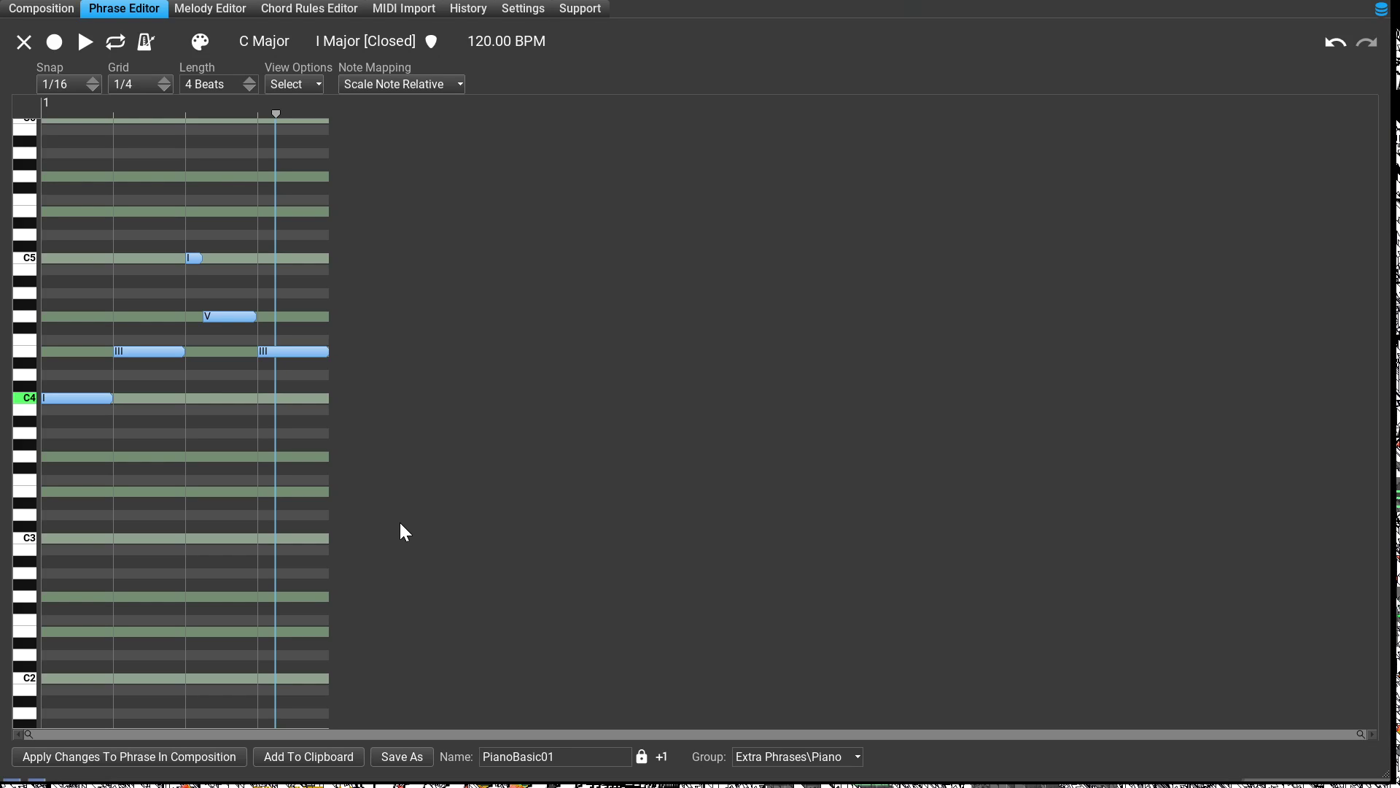
Play the PianoBasic01 phrase in the Phrase Editor and check how it is used in the composition
key("space")
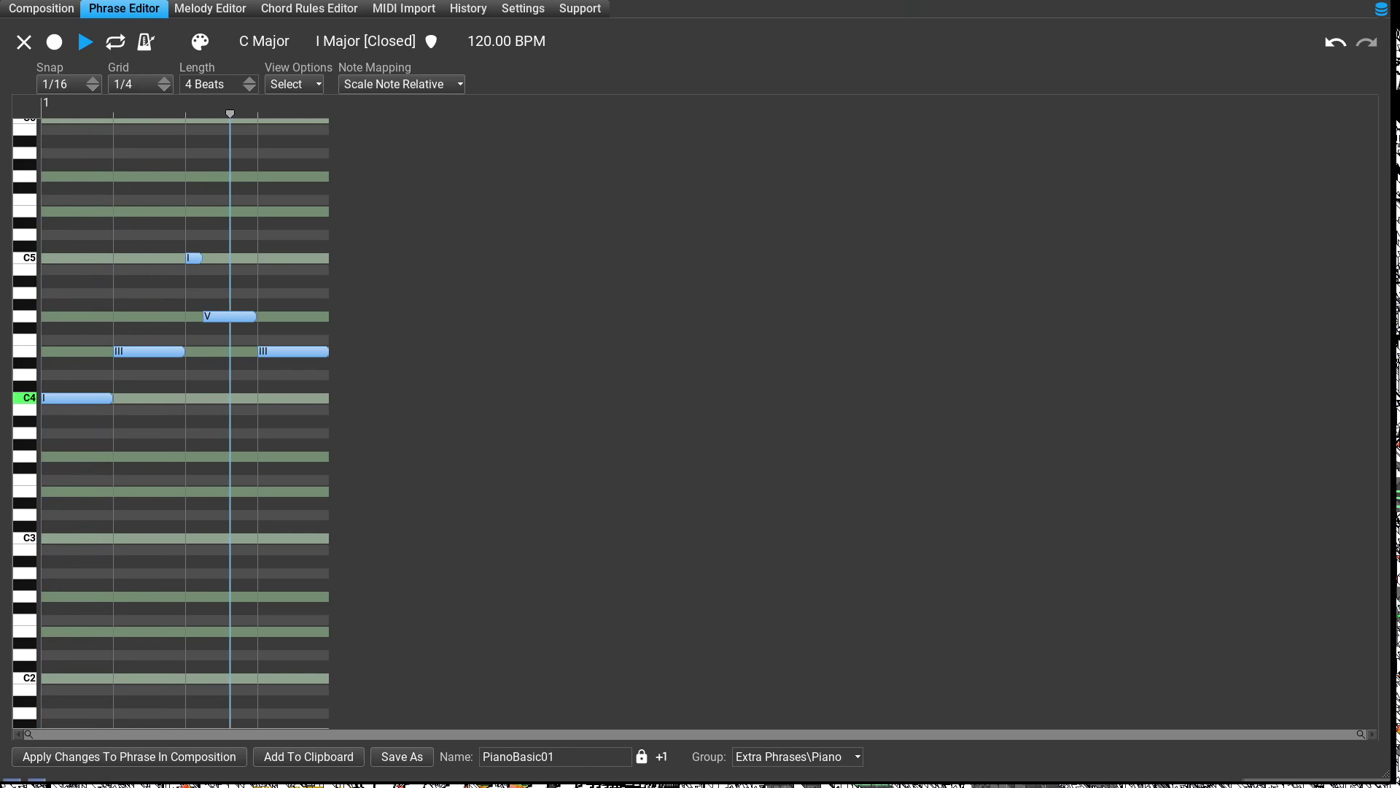
key("space")
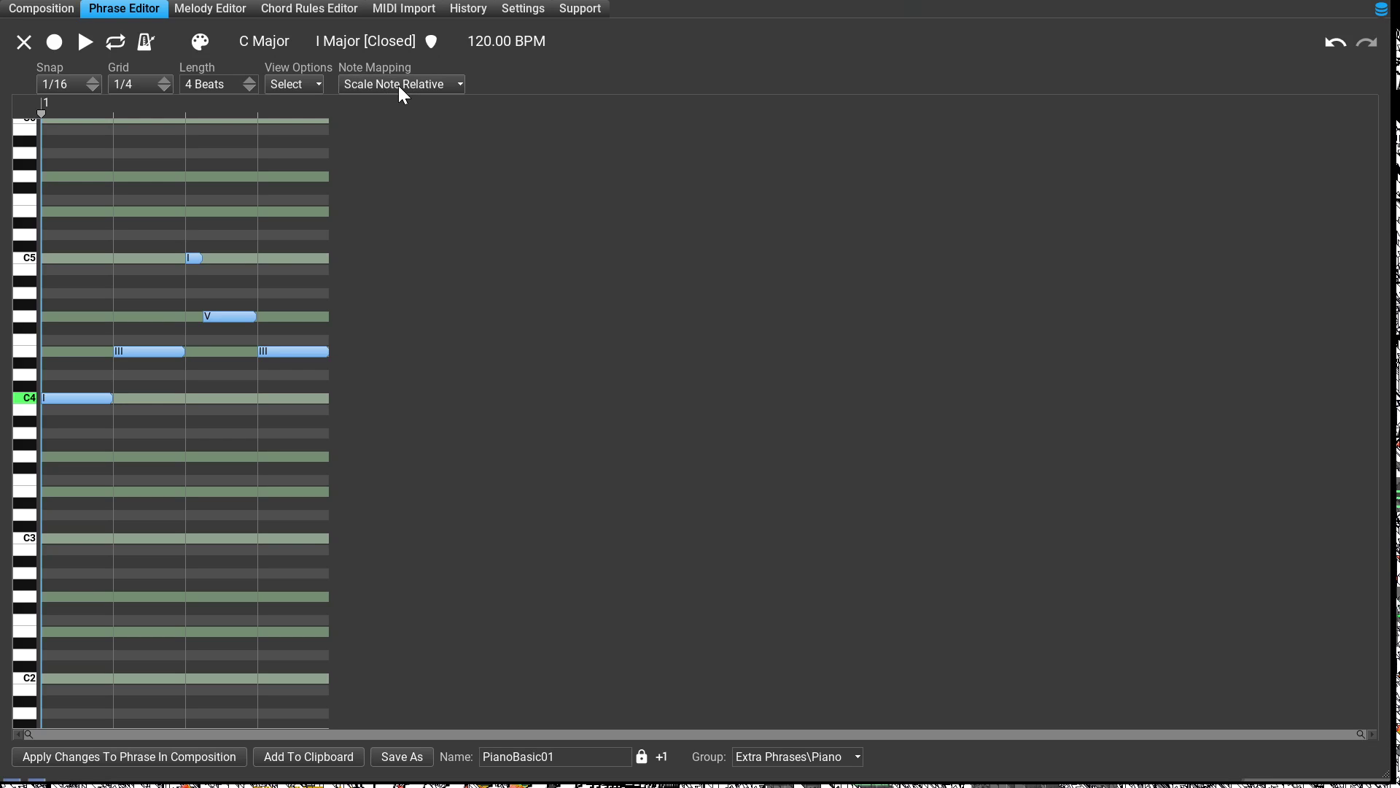
left_click(33, 17)
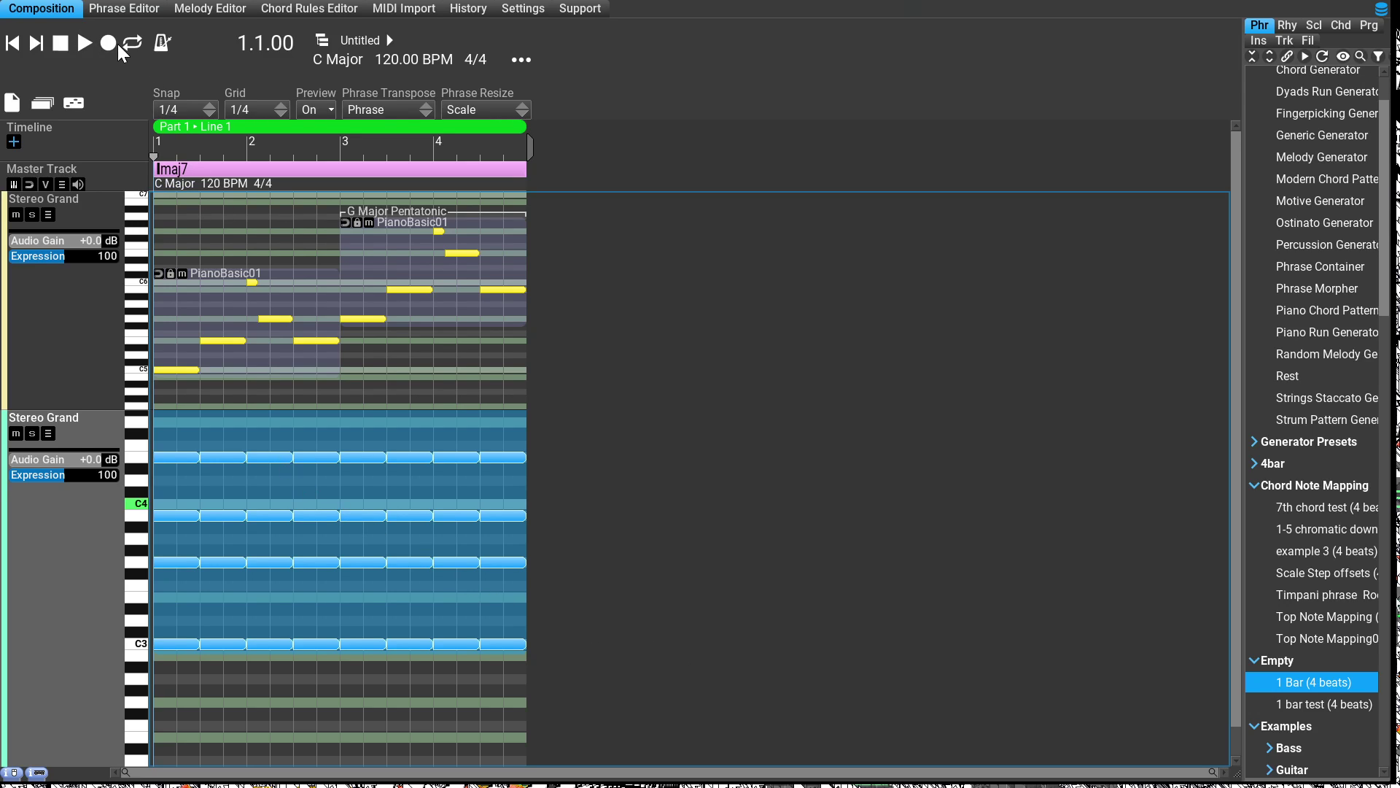
left_click(175, 8)
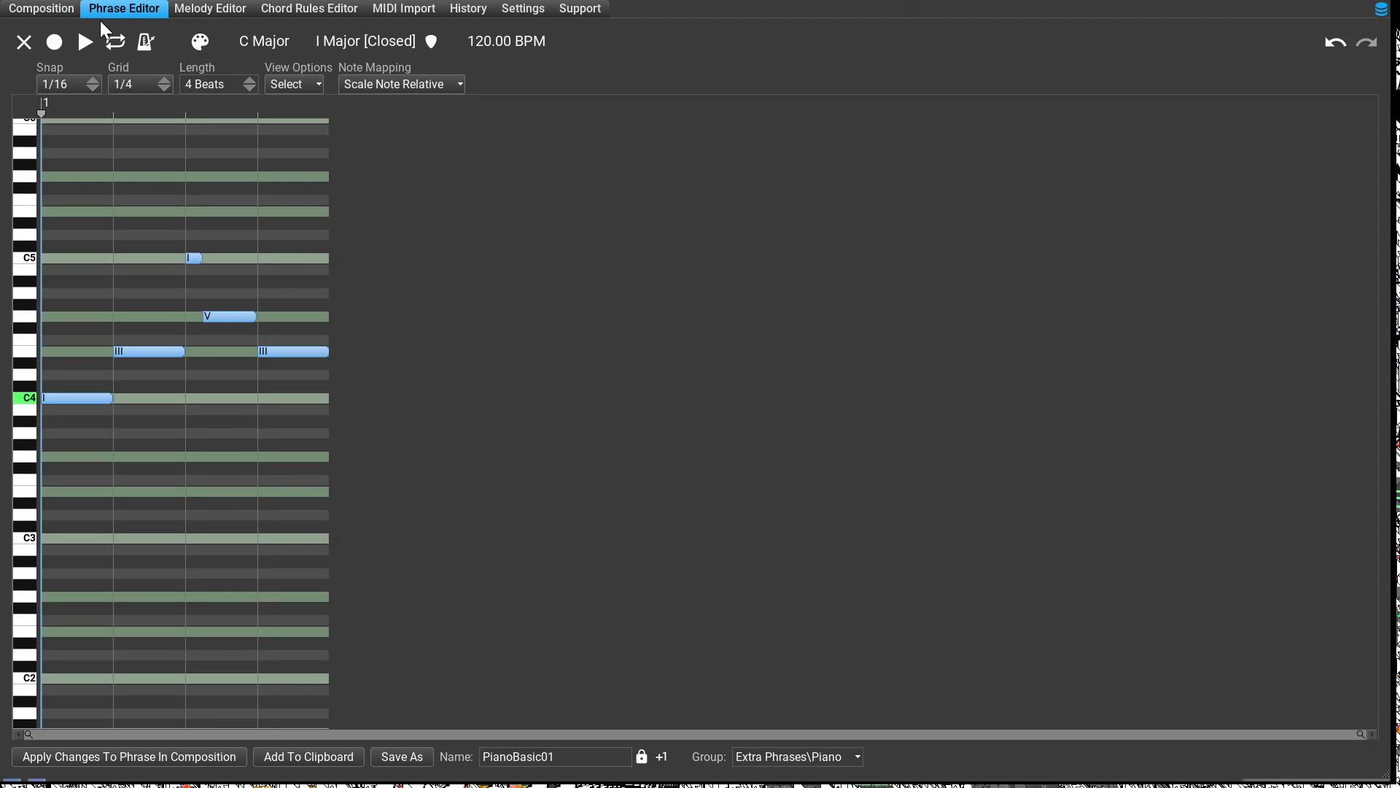
key("Escape")
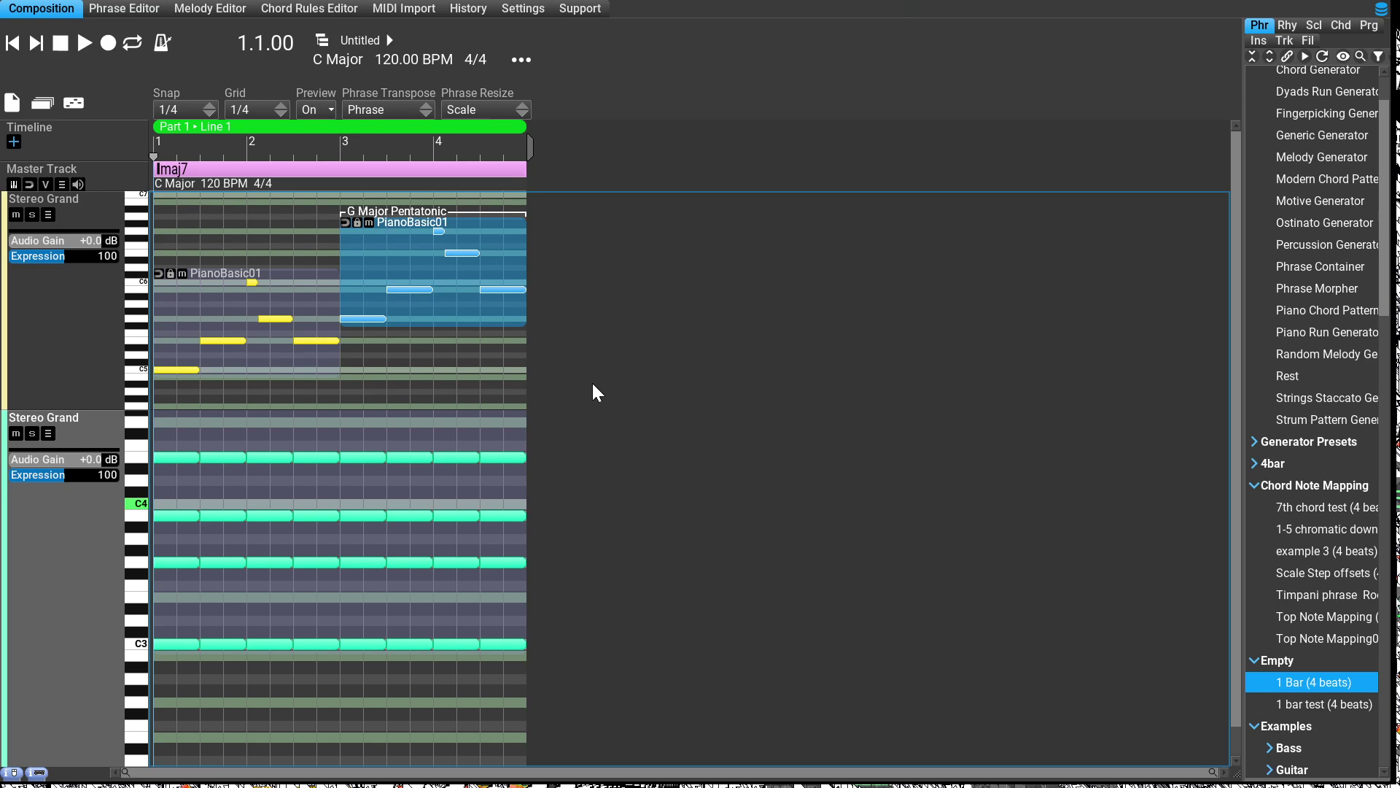
Delete the G Major Pentatonic phrase at bar 3 and put a copy of the first PianoBasic01 phrase in its place
key("Delete")
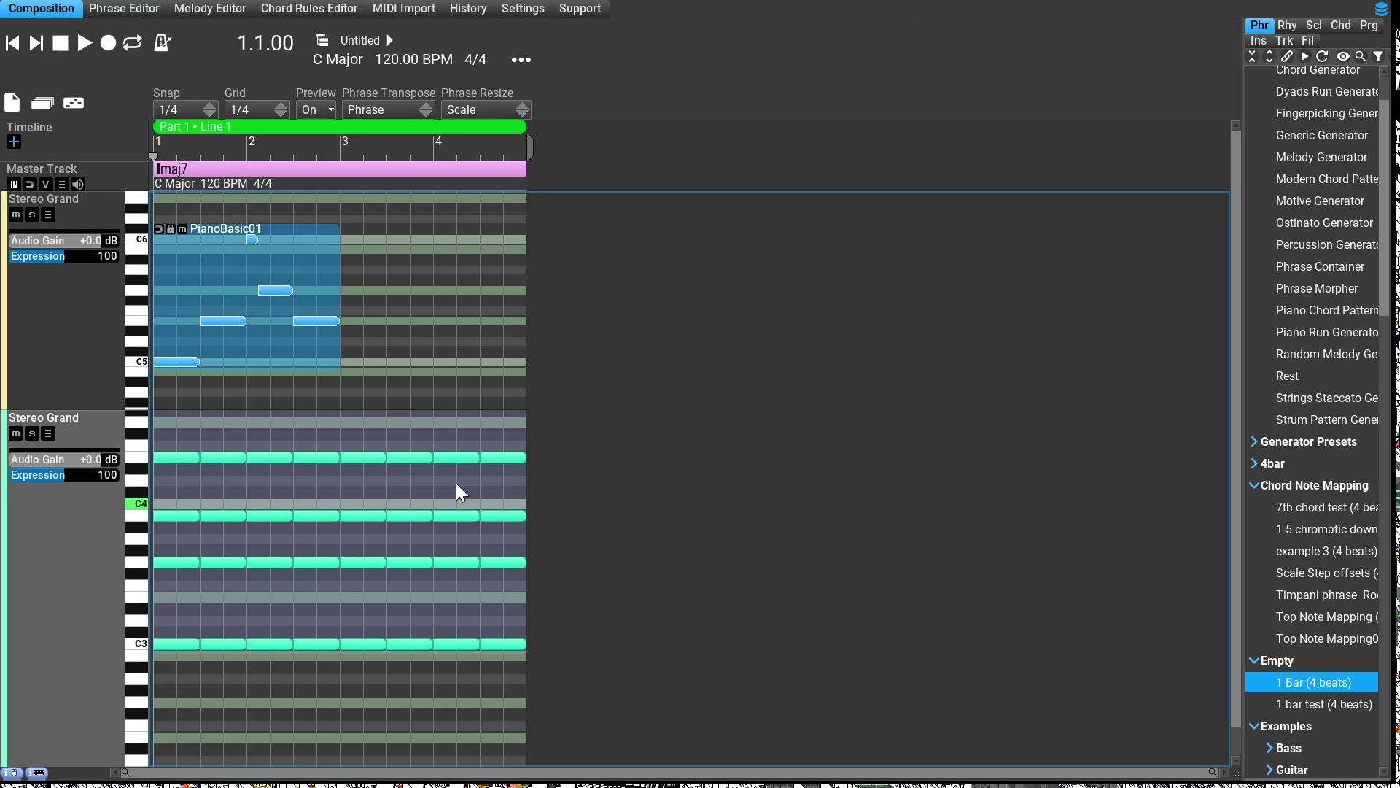
key("ctrl+v")
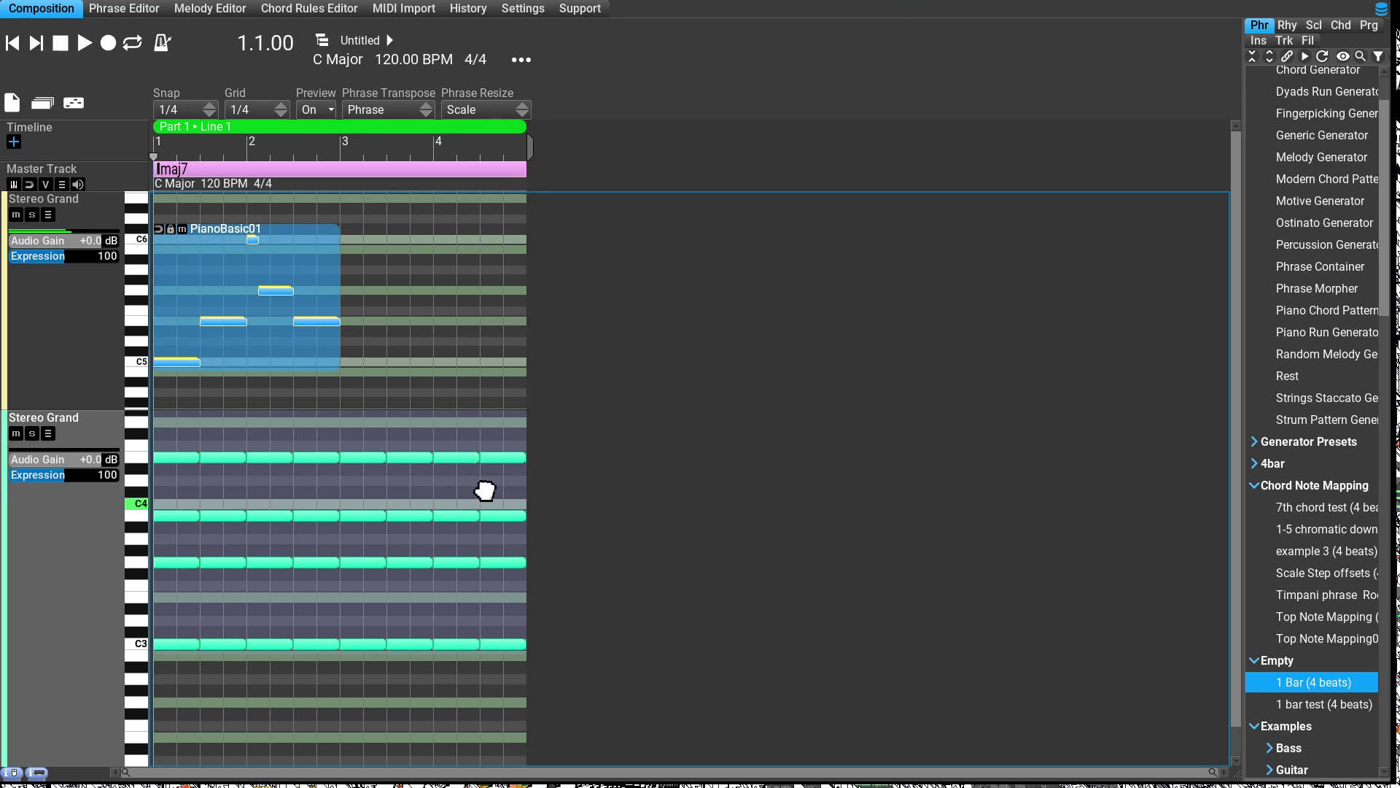
left_click(745, 496)
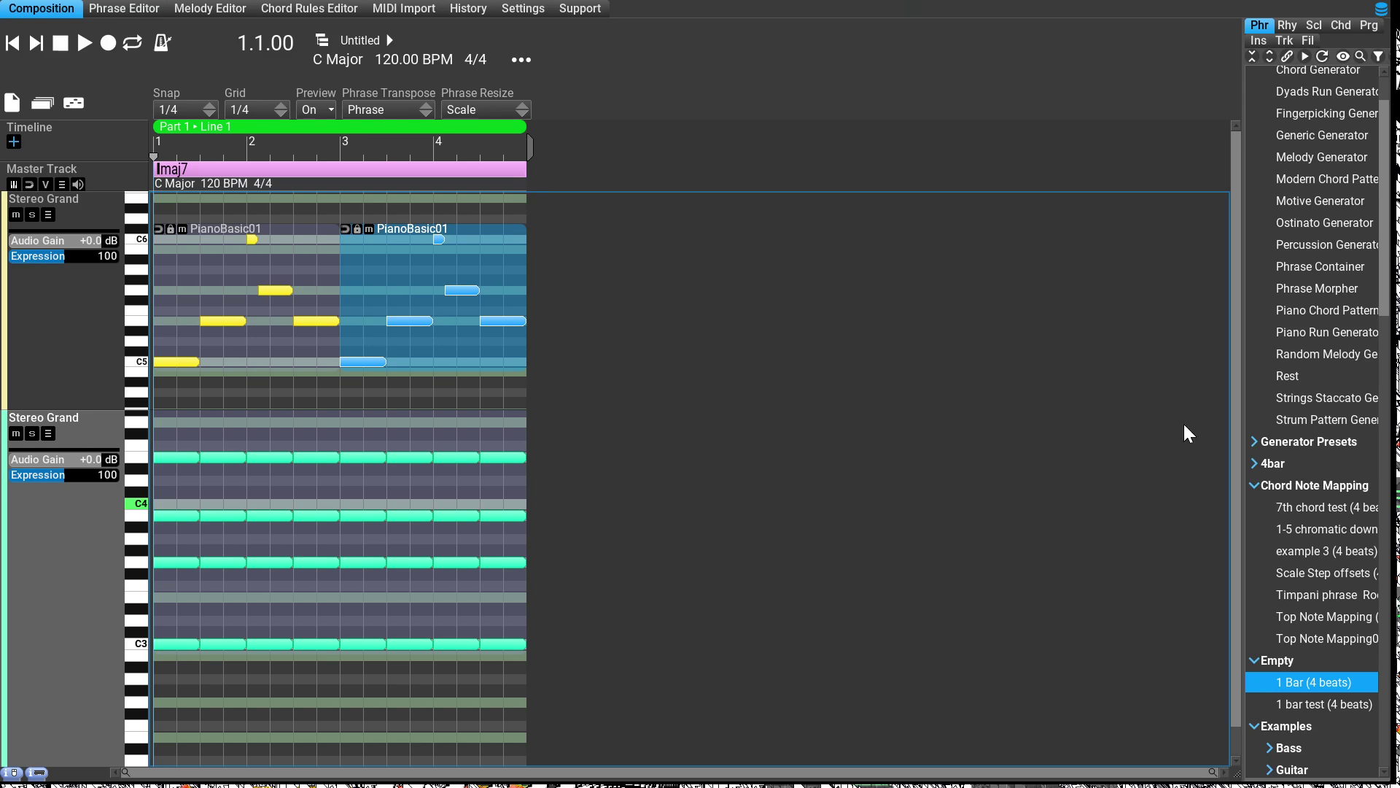
left_click(289, 371)
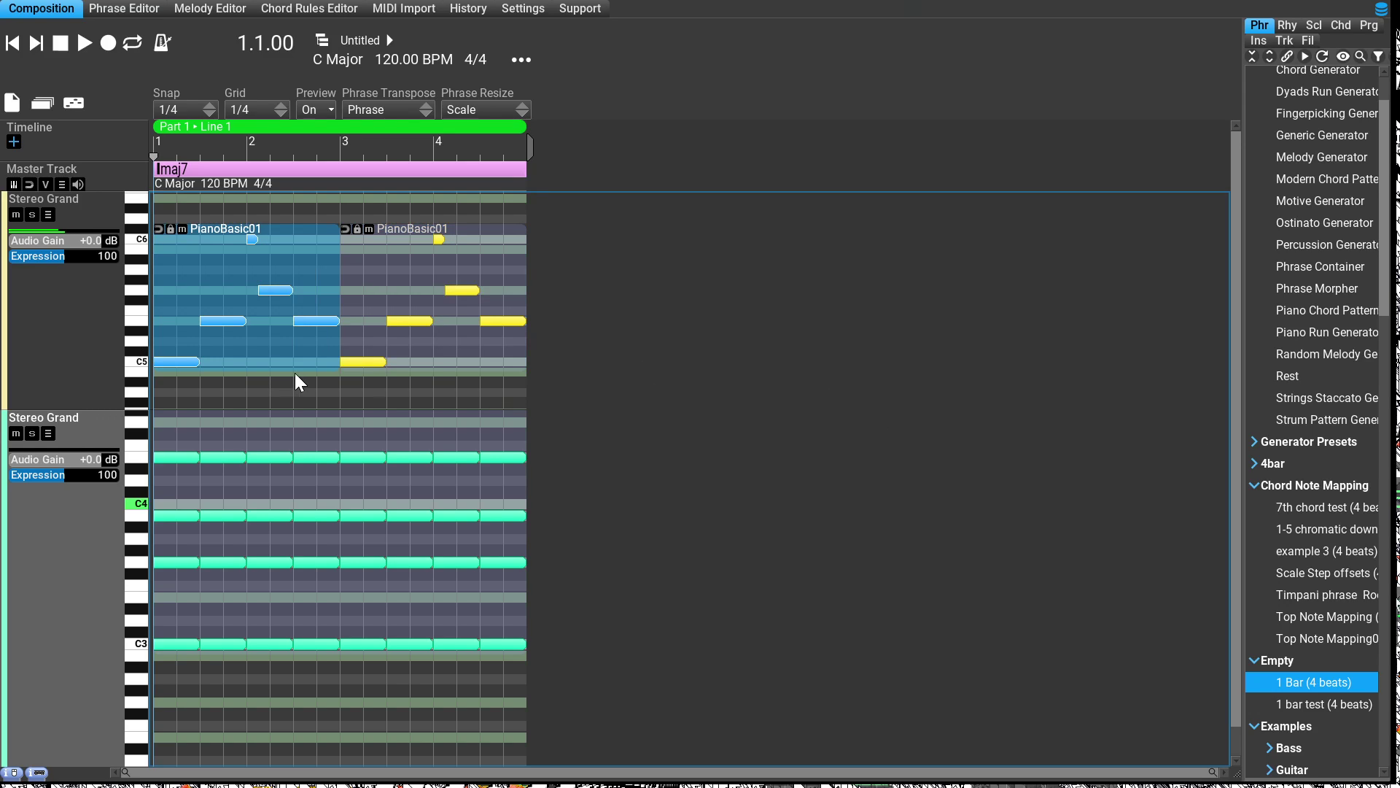
left_click(511, 372)
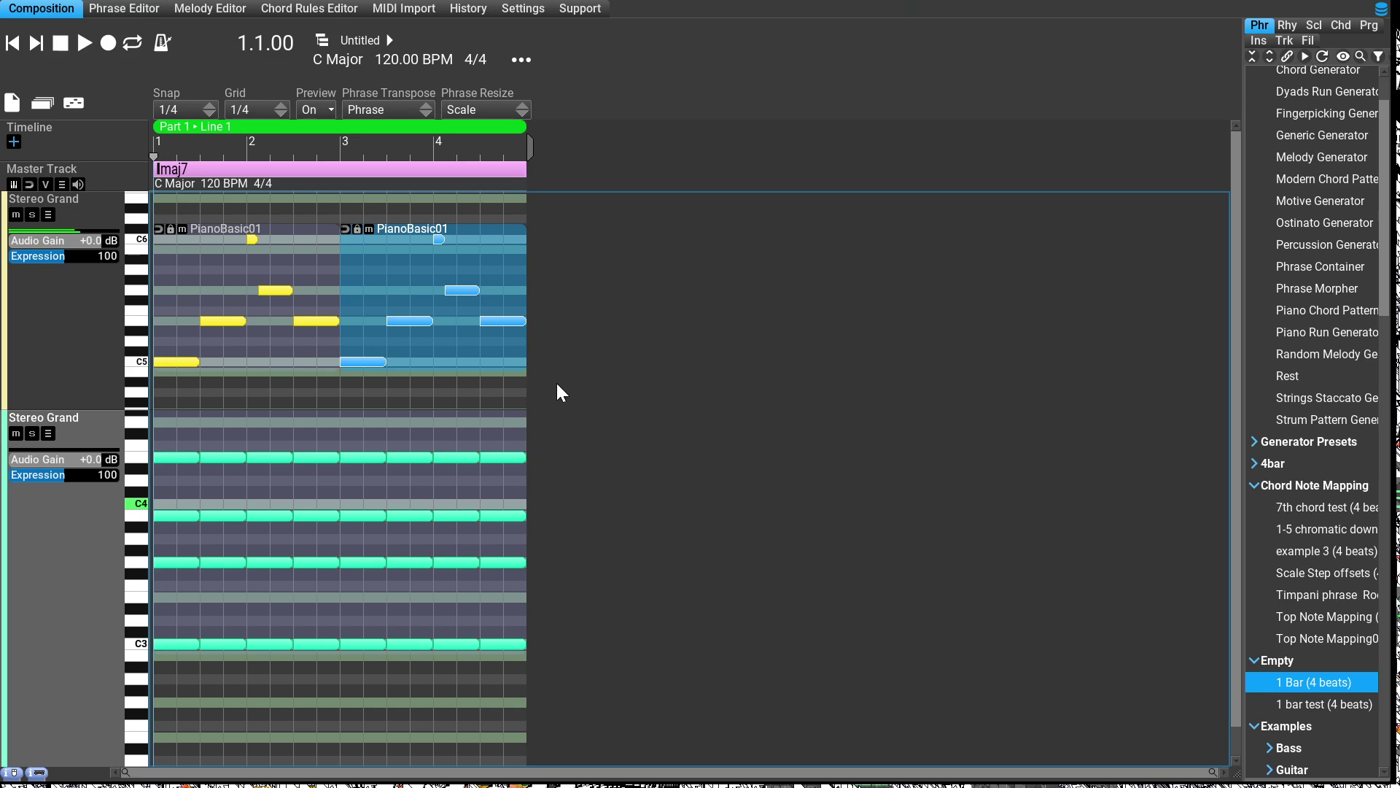
Set the PianoBasic01 phrase at bar 3 to use its own scale, E Phrygian, instead of the chord
double_click(558, 384)
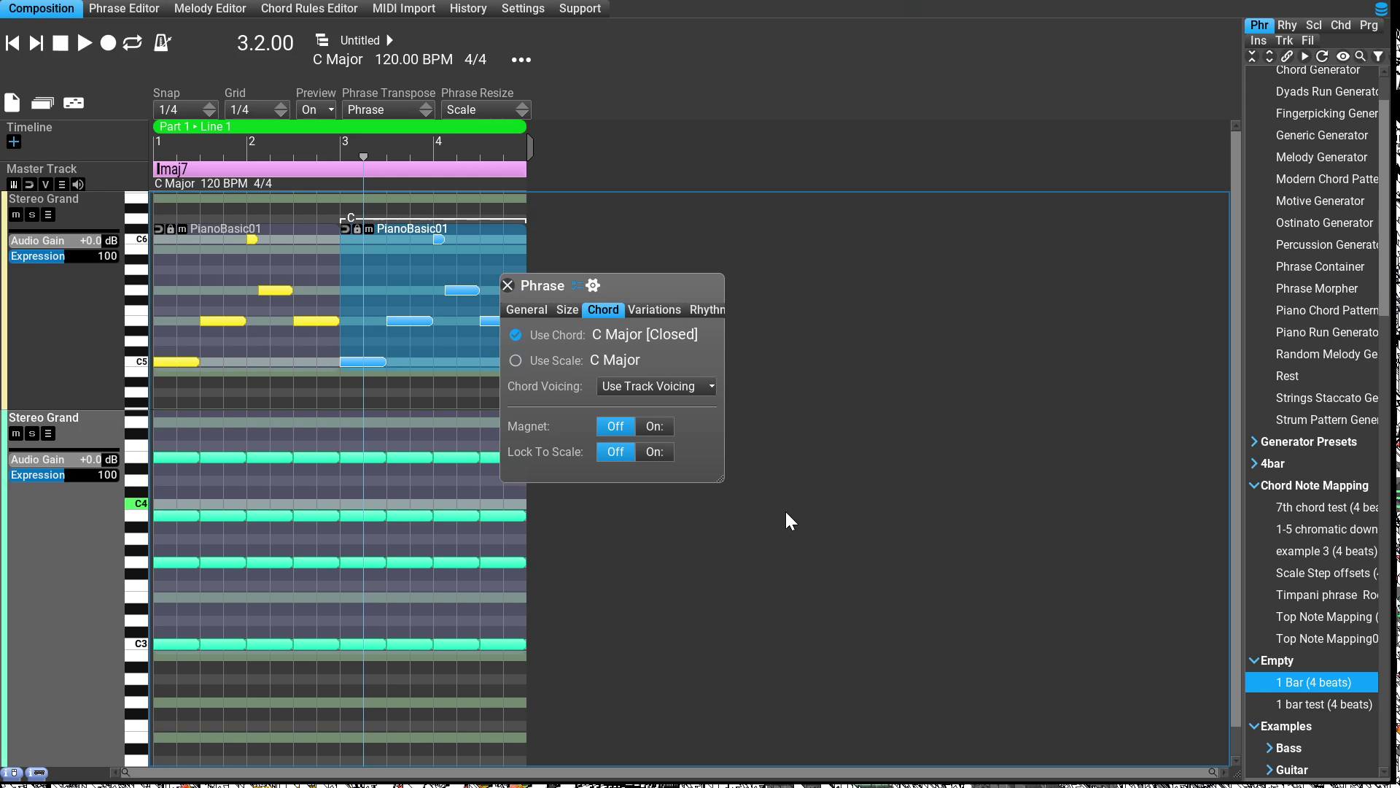
key("ctrl+z")
key("Return")
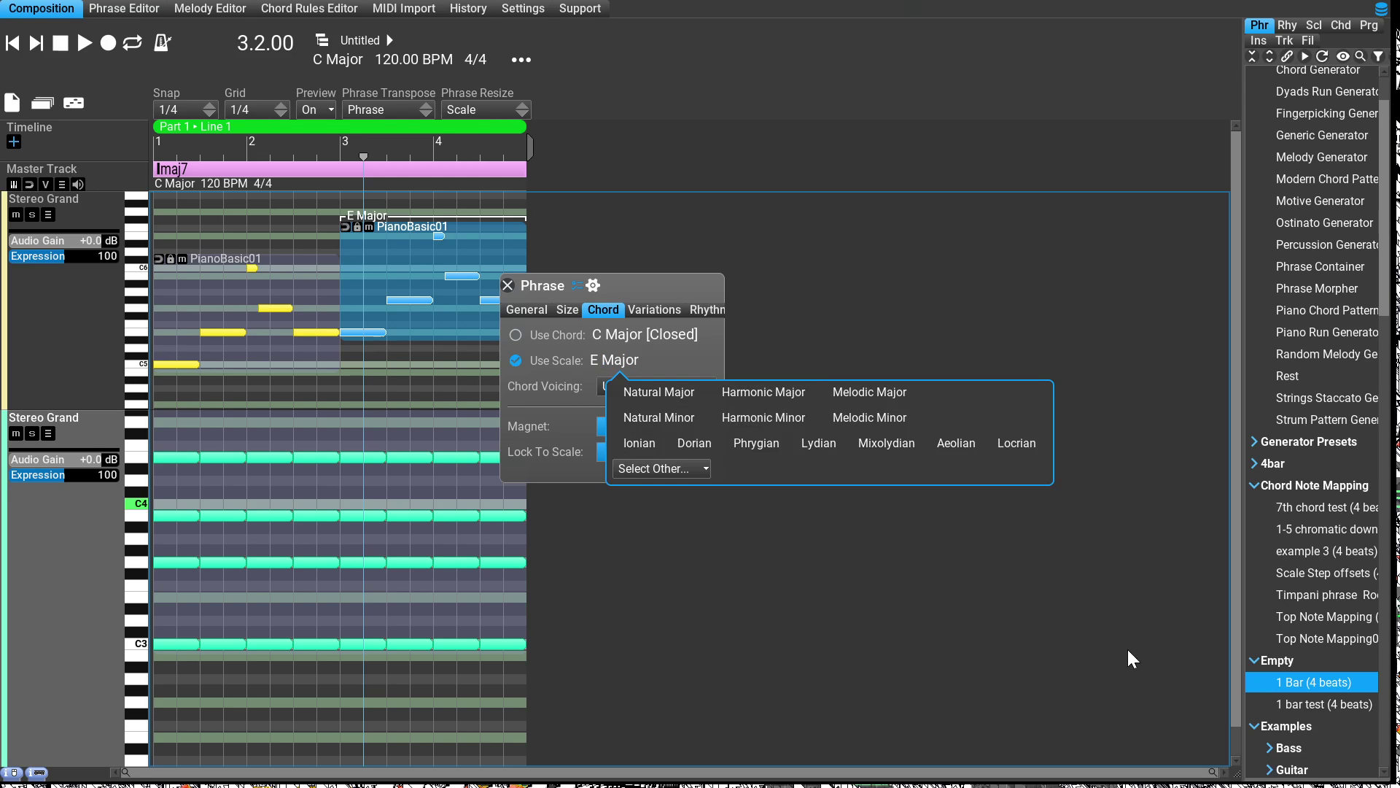
key("Down")
key("Down")
key("Right")
key("Right")
key("Return")
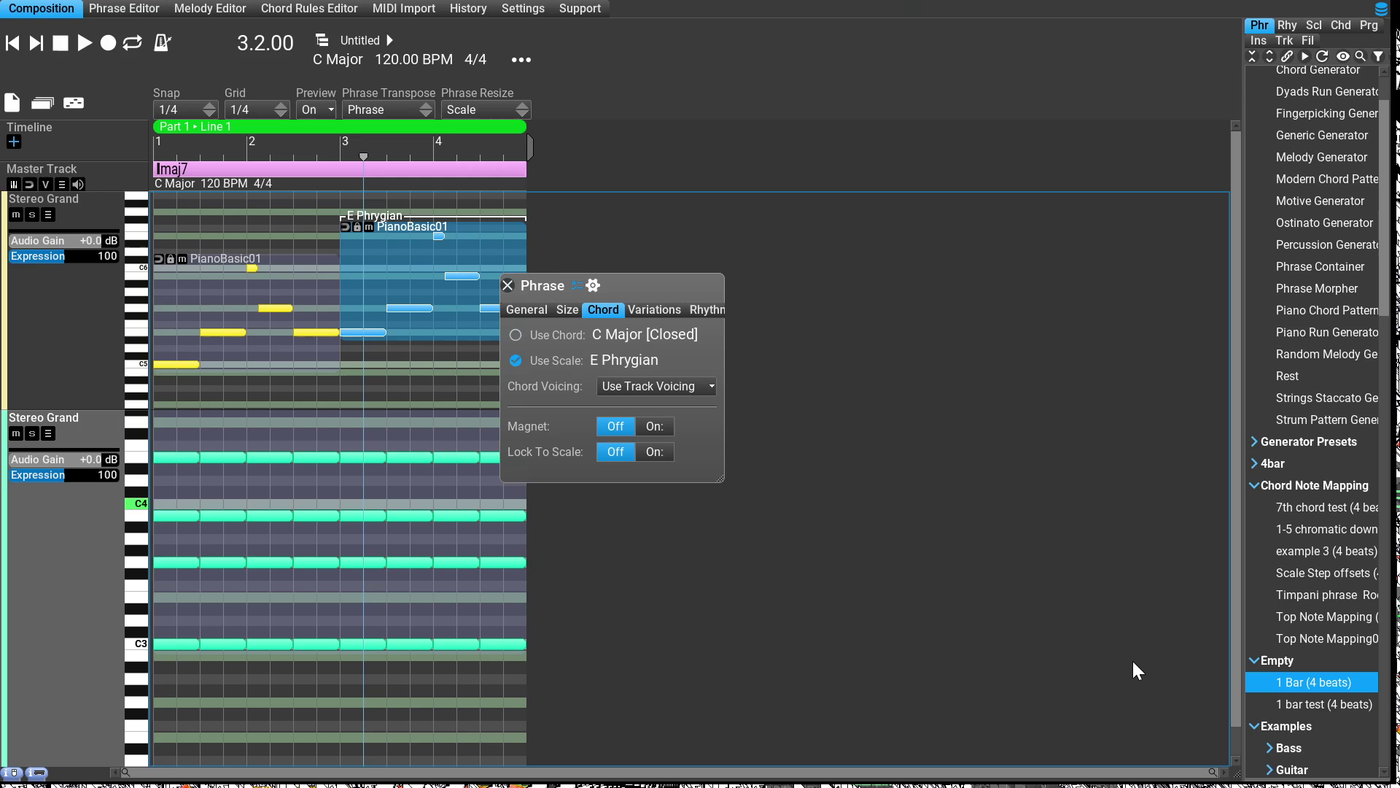
key("Escape")
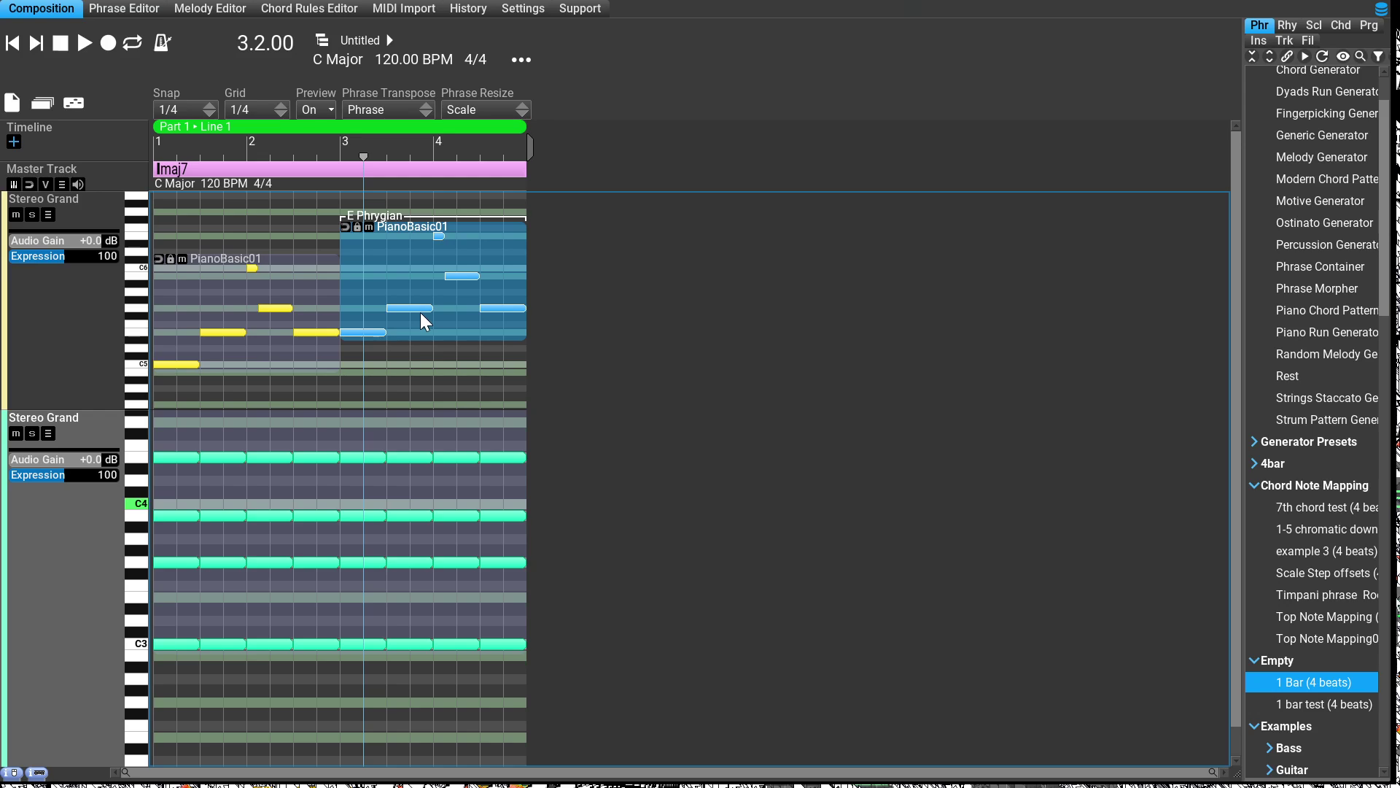
Play the composition from the start and review the chord and scale settings of the phrase at bar 3
key("Return")
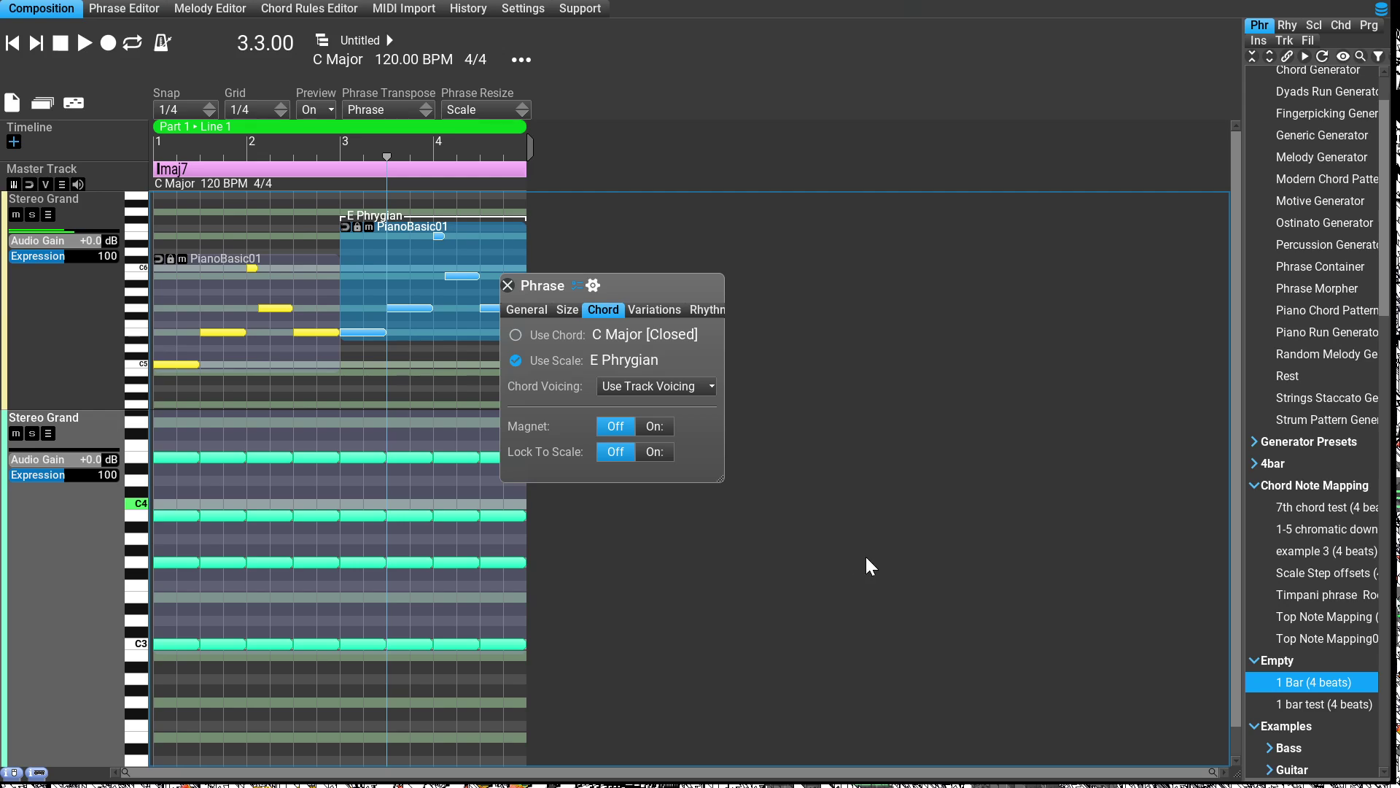
left_click(754, 428)
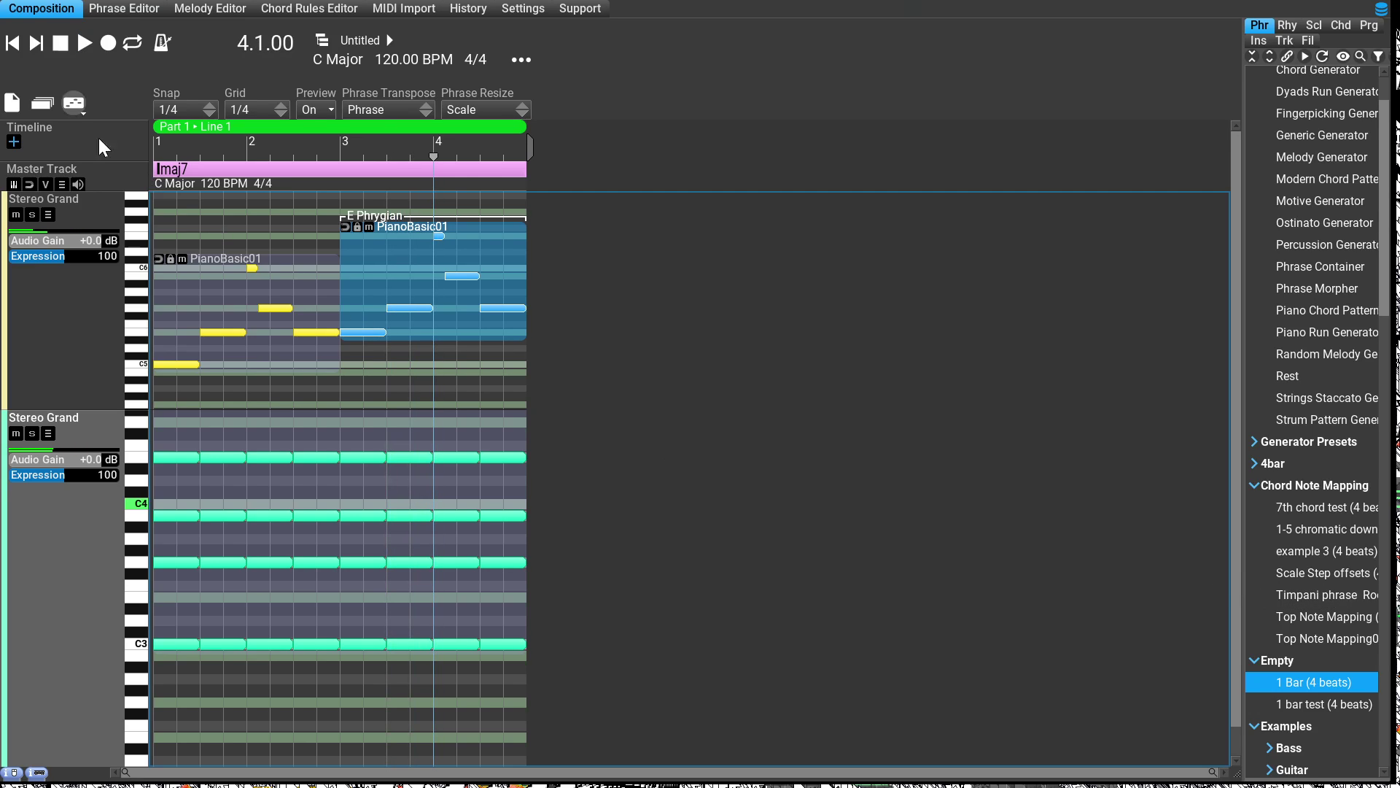
key("Home")
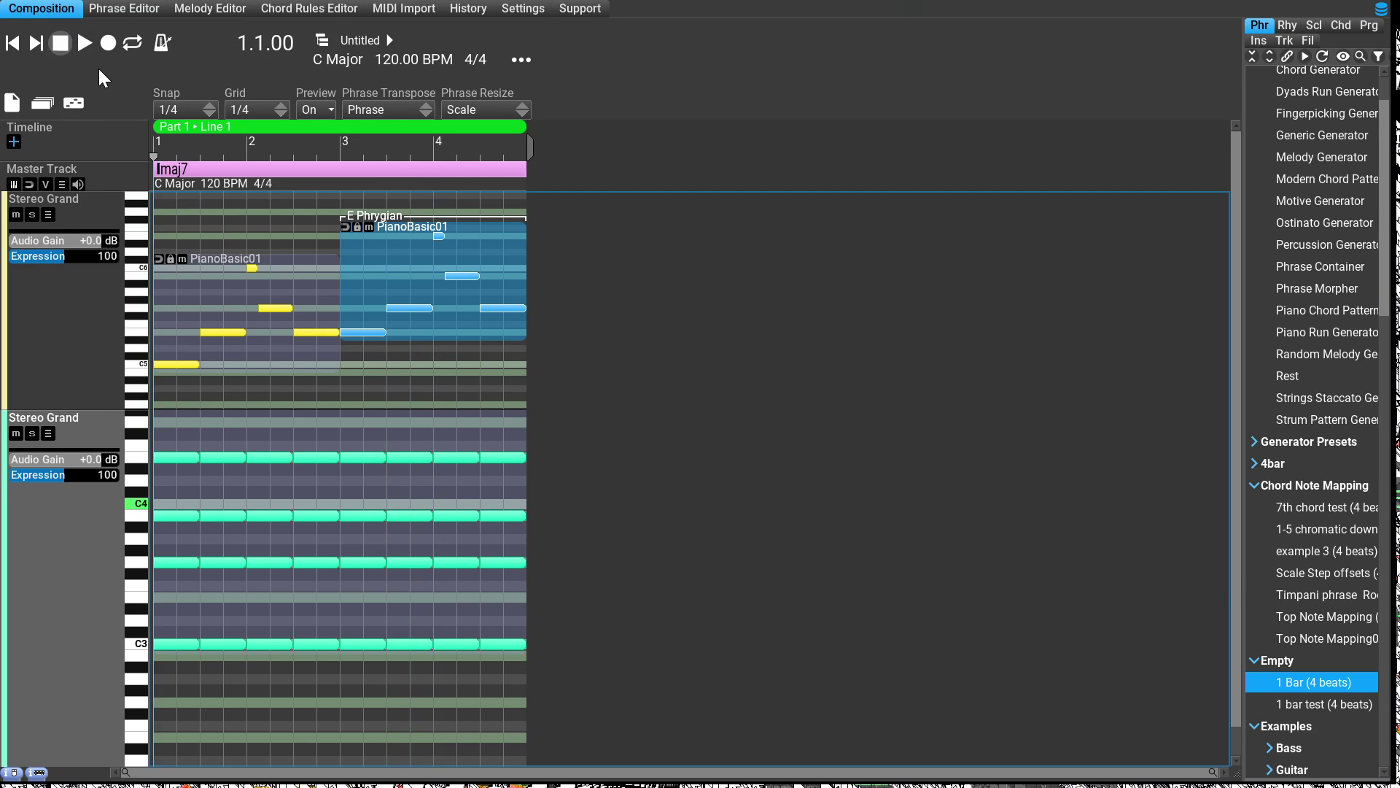
key("space")
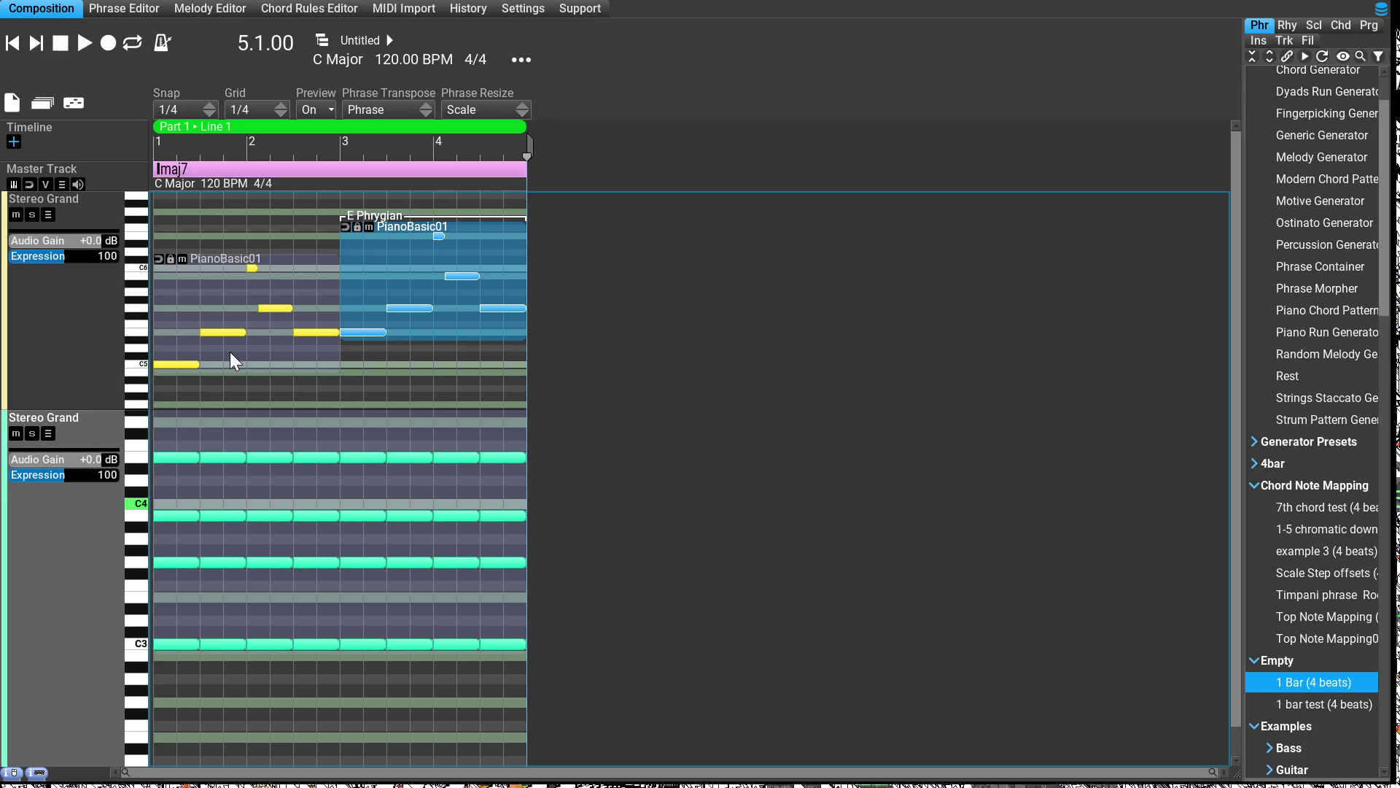
key("space")
double_click(565, 371)
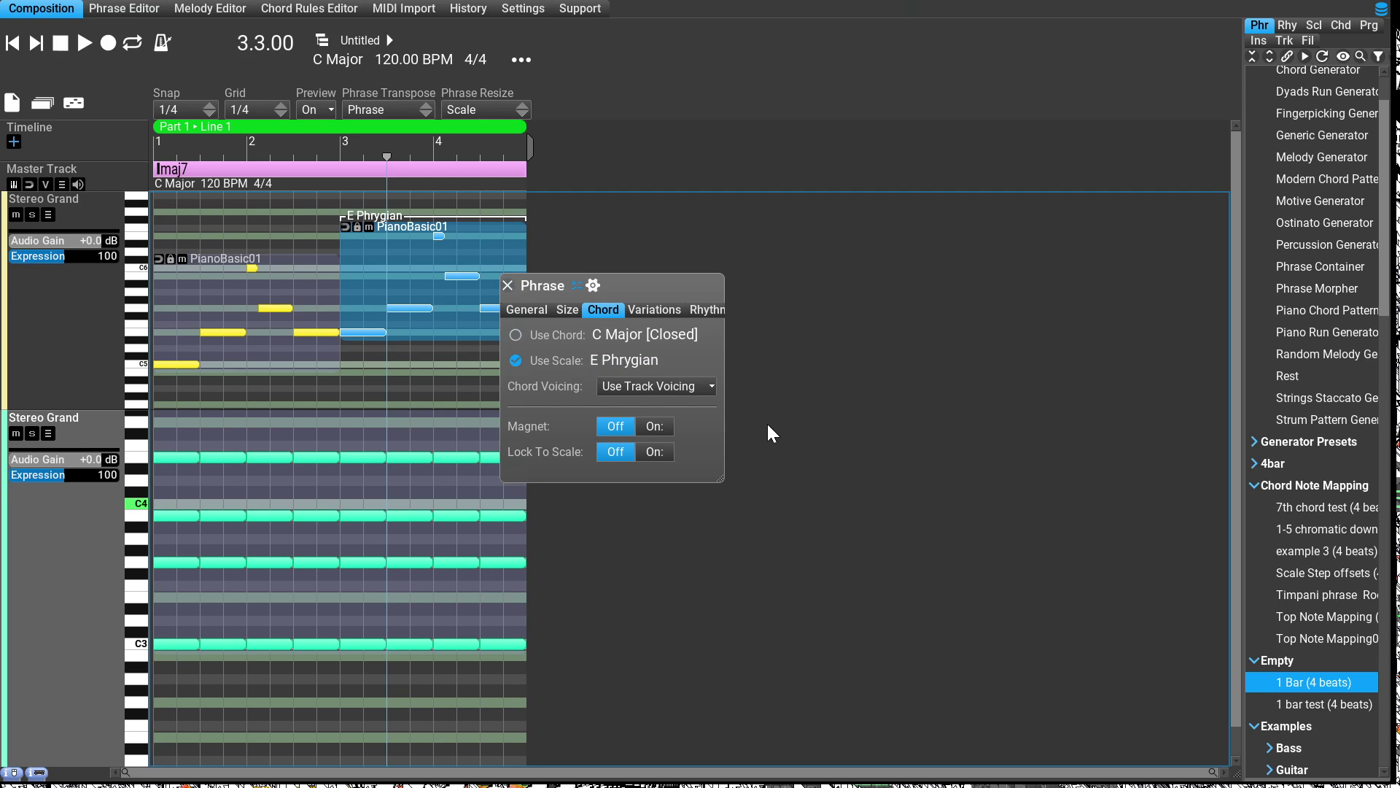
key("Escape")
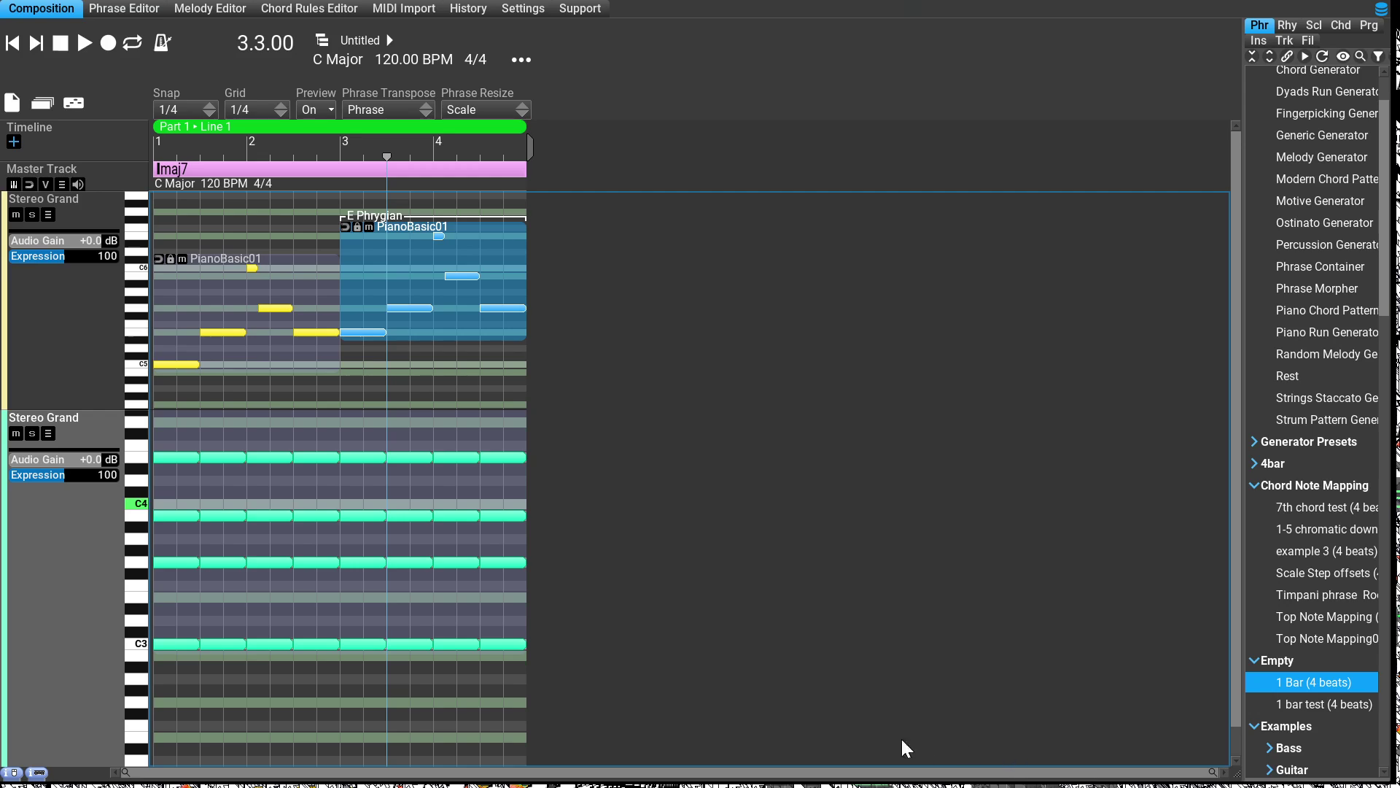
Change the scale of the PianoBasic01 phrase at bar 3 to G Mixolydian
key("Return")
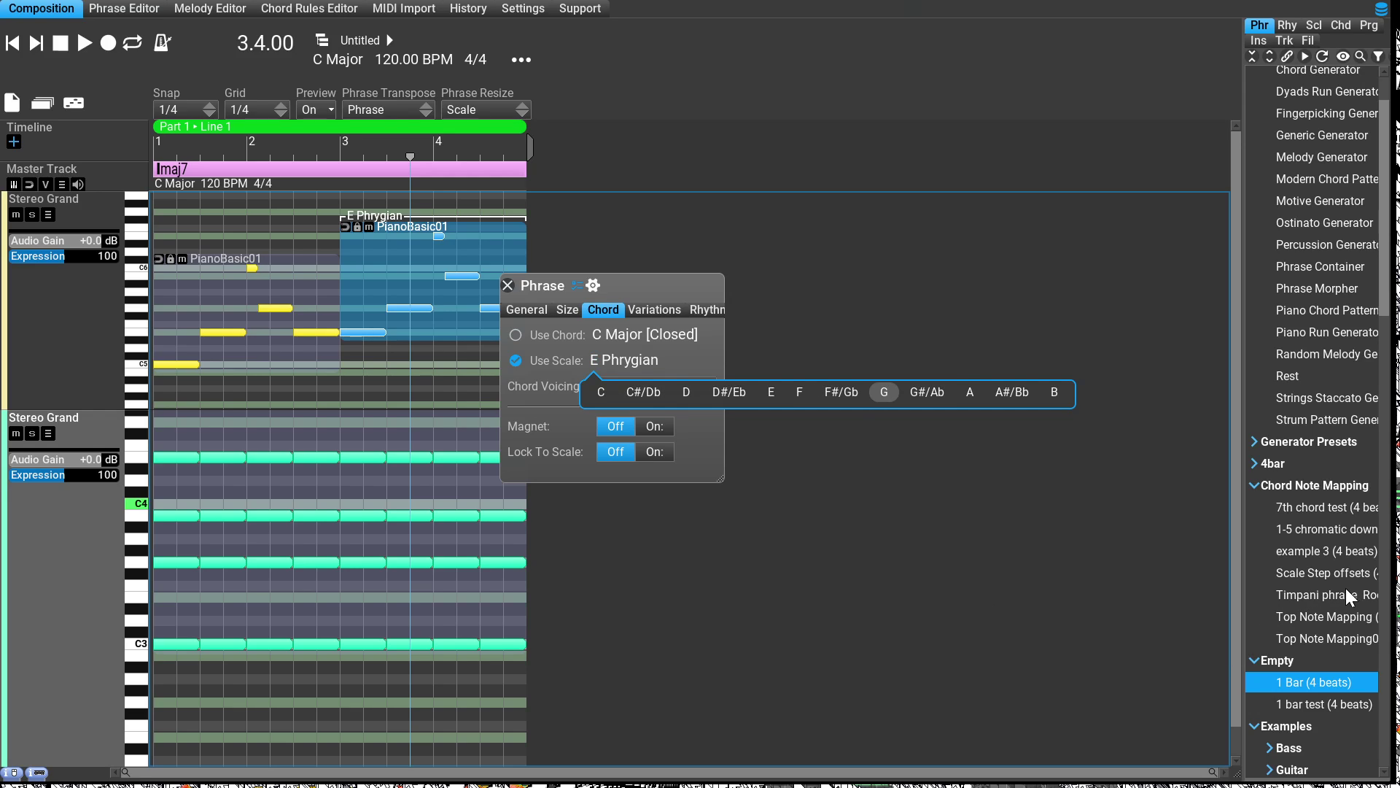
key("Return")
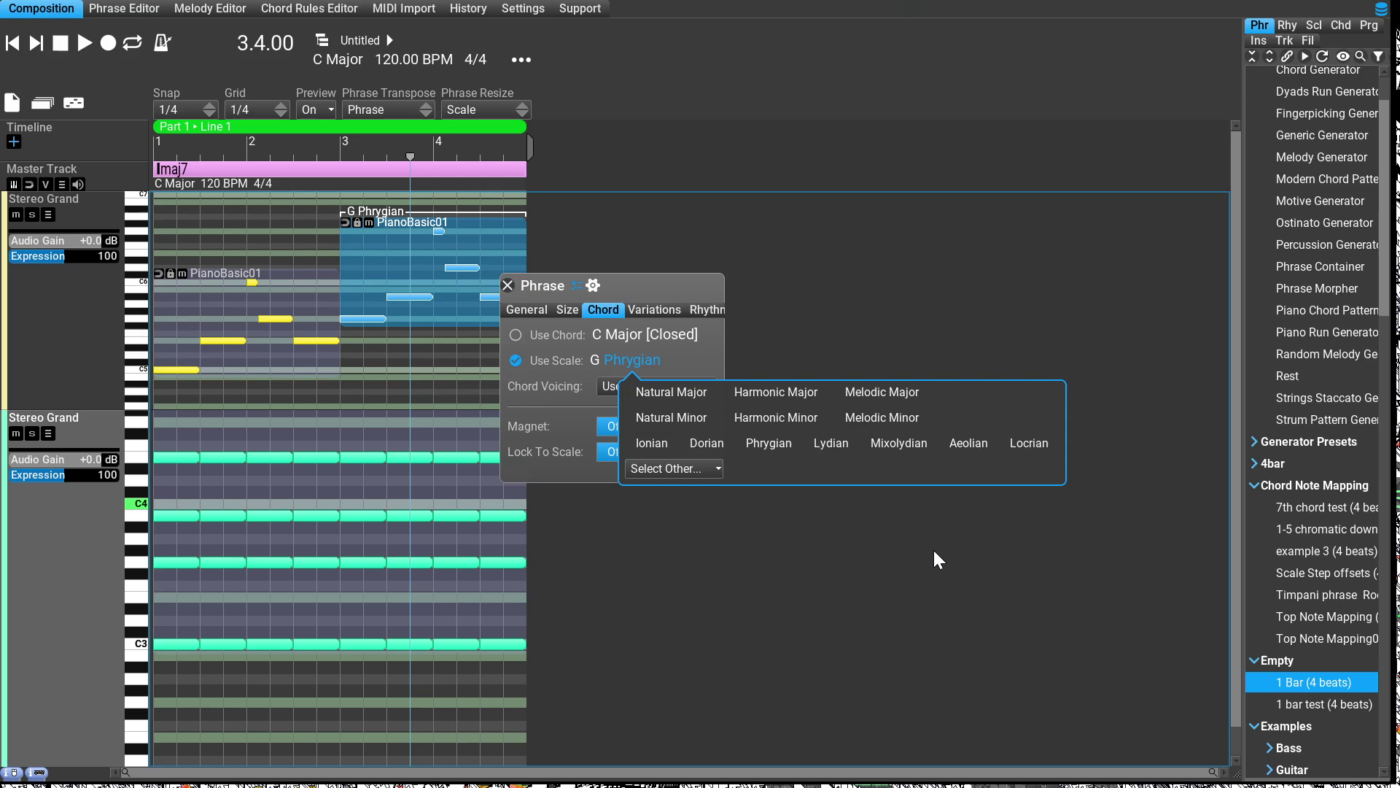
key("Down")
key("Right")
key("Right")
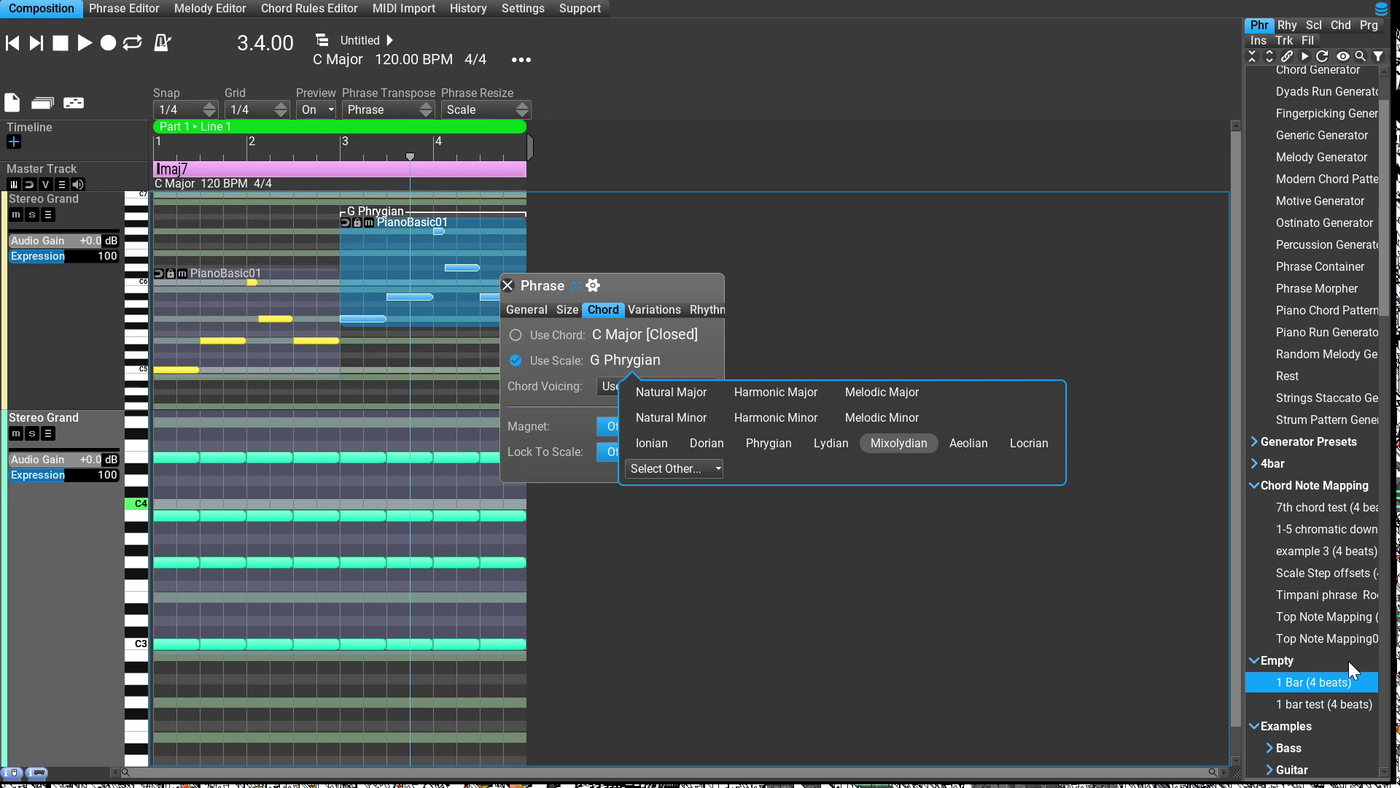
key("Return")
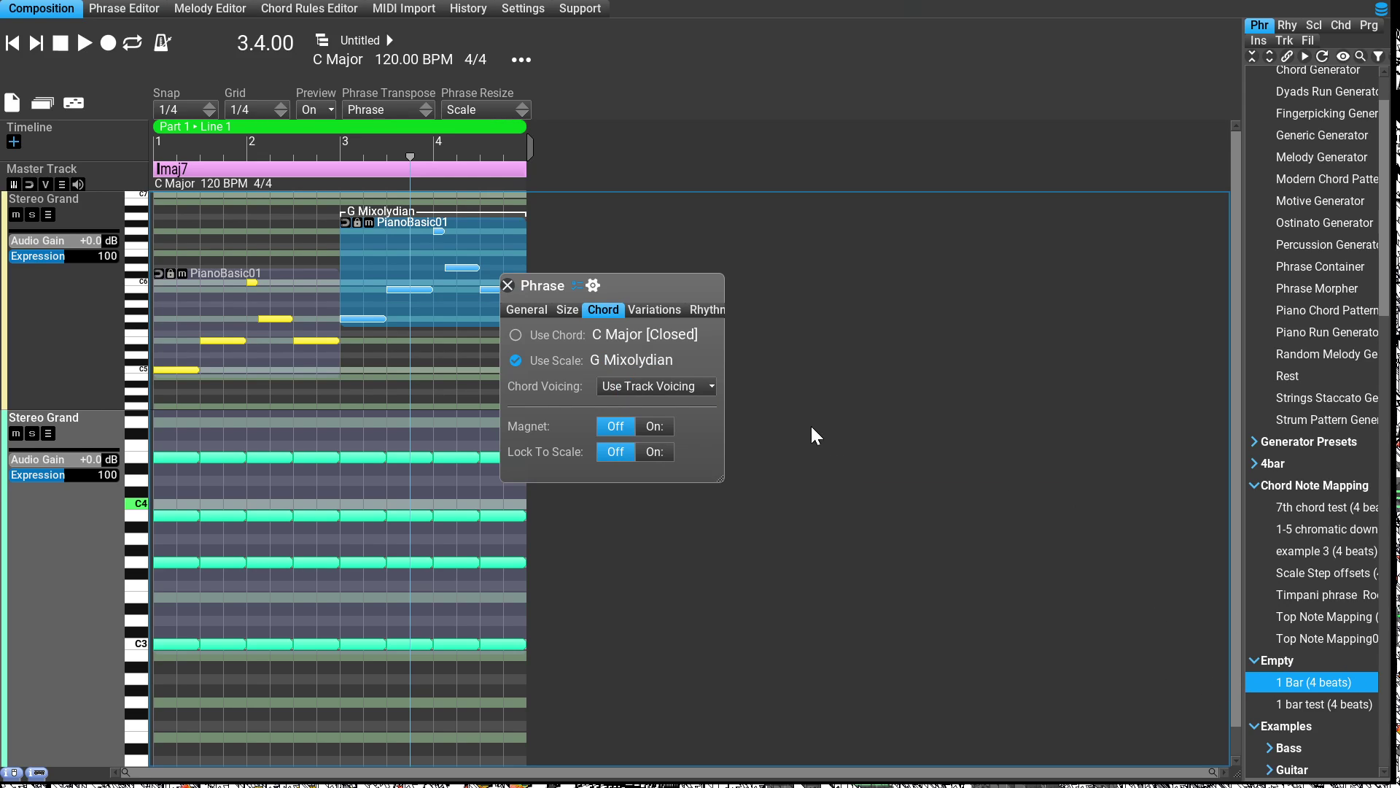
left_click(762, 417)
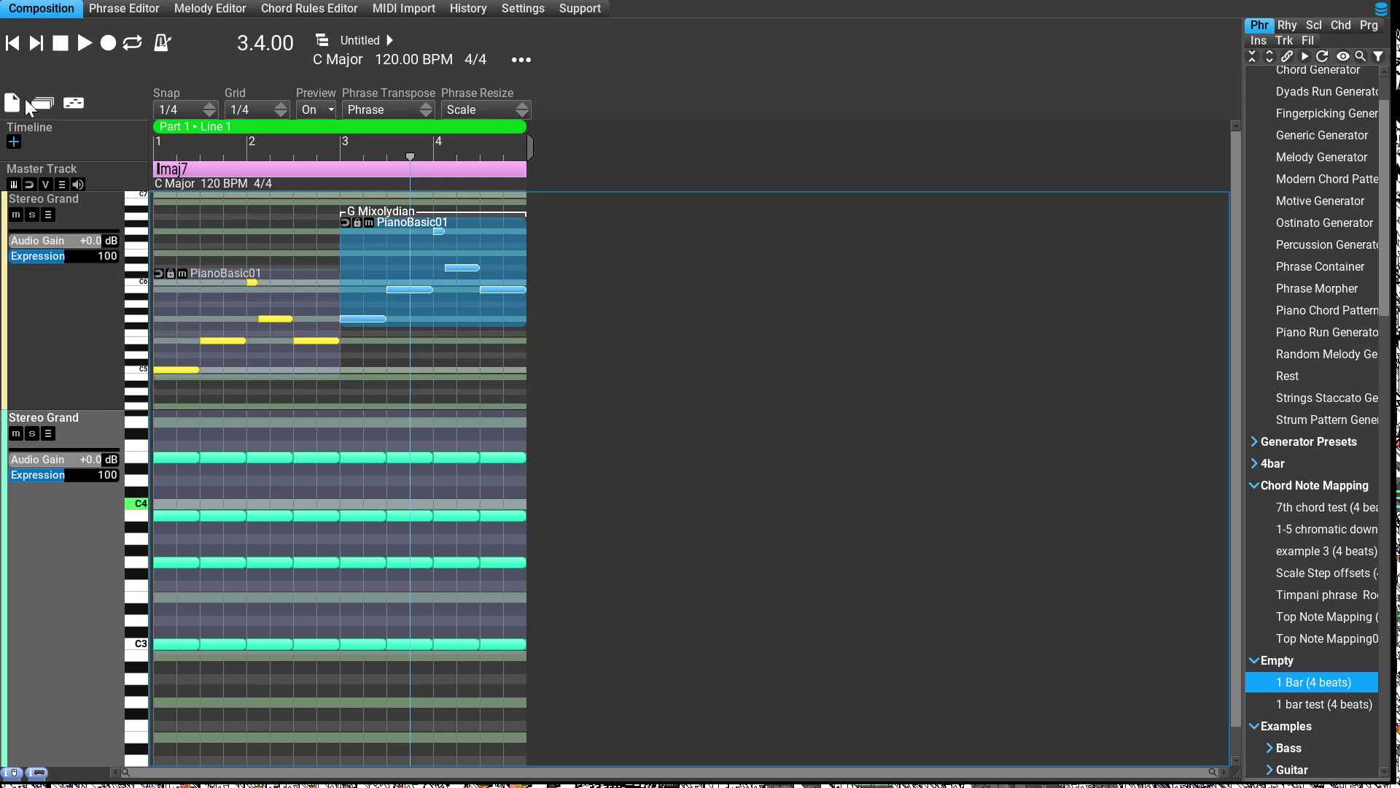
Play the composition from the beginning to hear the G Mixolydian phrase against the chords
left_click(14, 44)
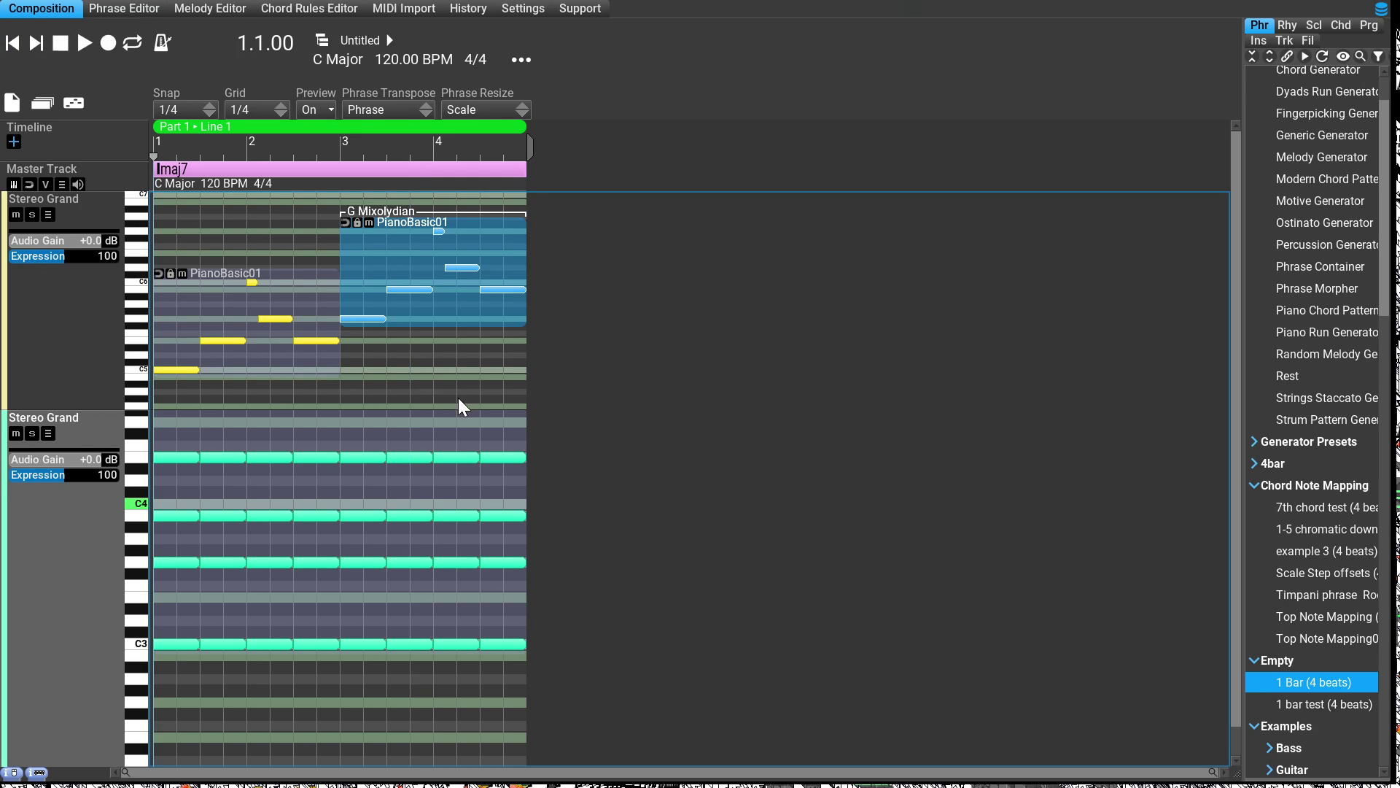
key("space")
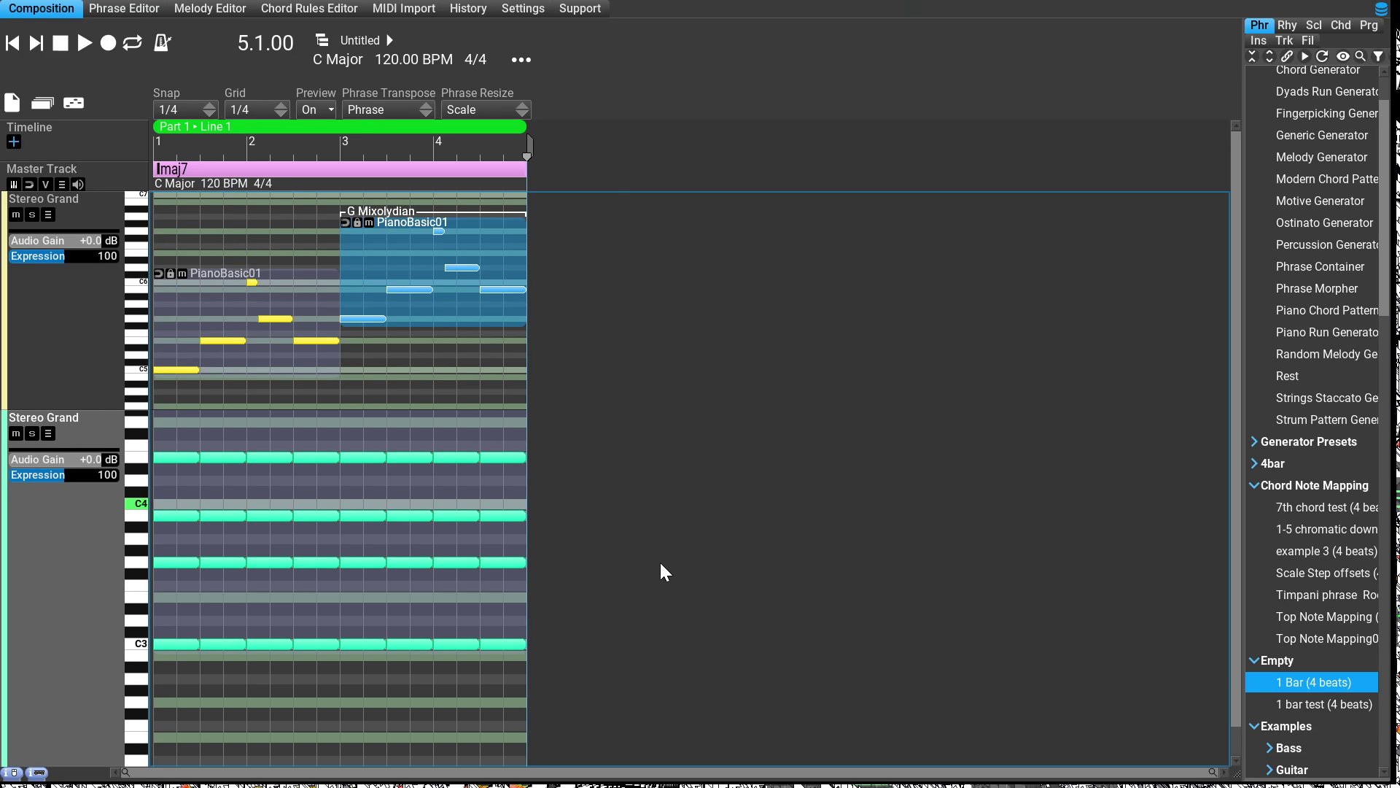
key("space")
Examine the scale degrees of the PianoBasic01 notes in the Phrase Editor and return to the composition
key("Left")
key("Return")
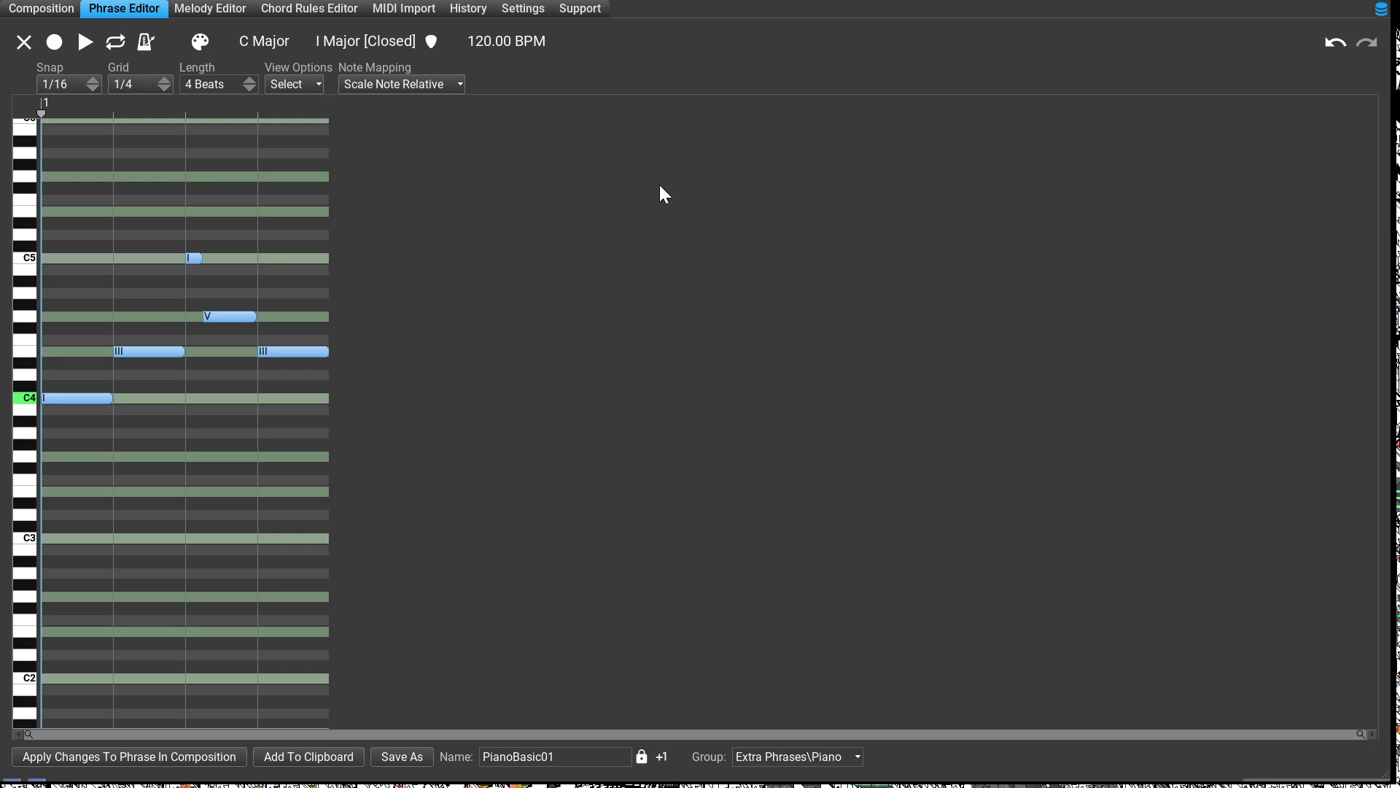
left_click(102, 14)
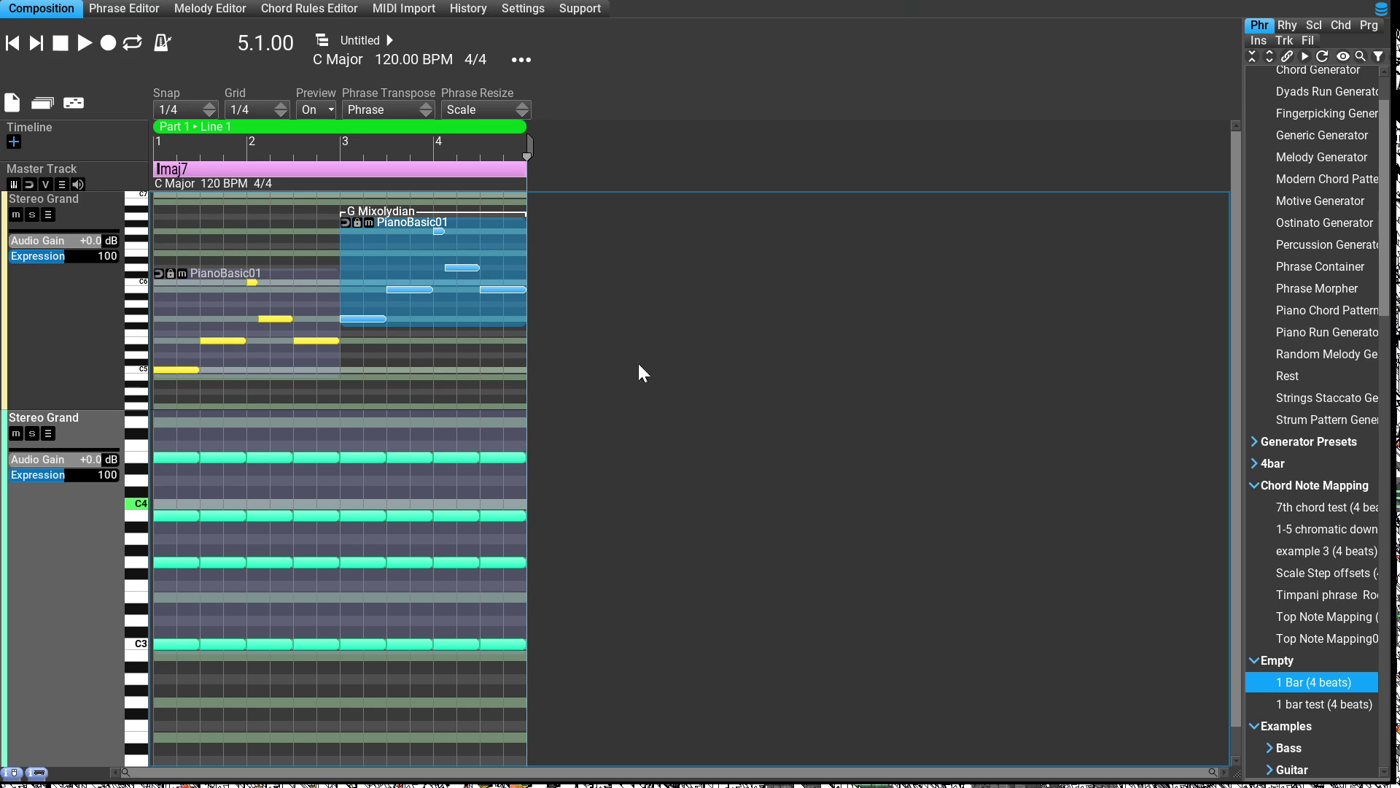
Review the chord, scale and voicing options of the G Mixolydian phrase at bar 3
double_click(602, 353)
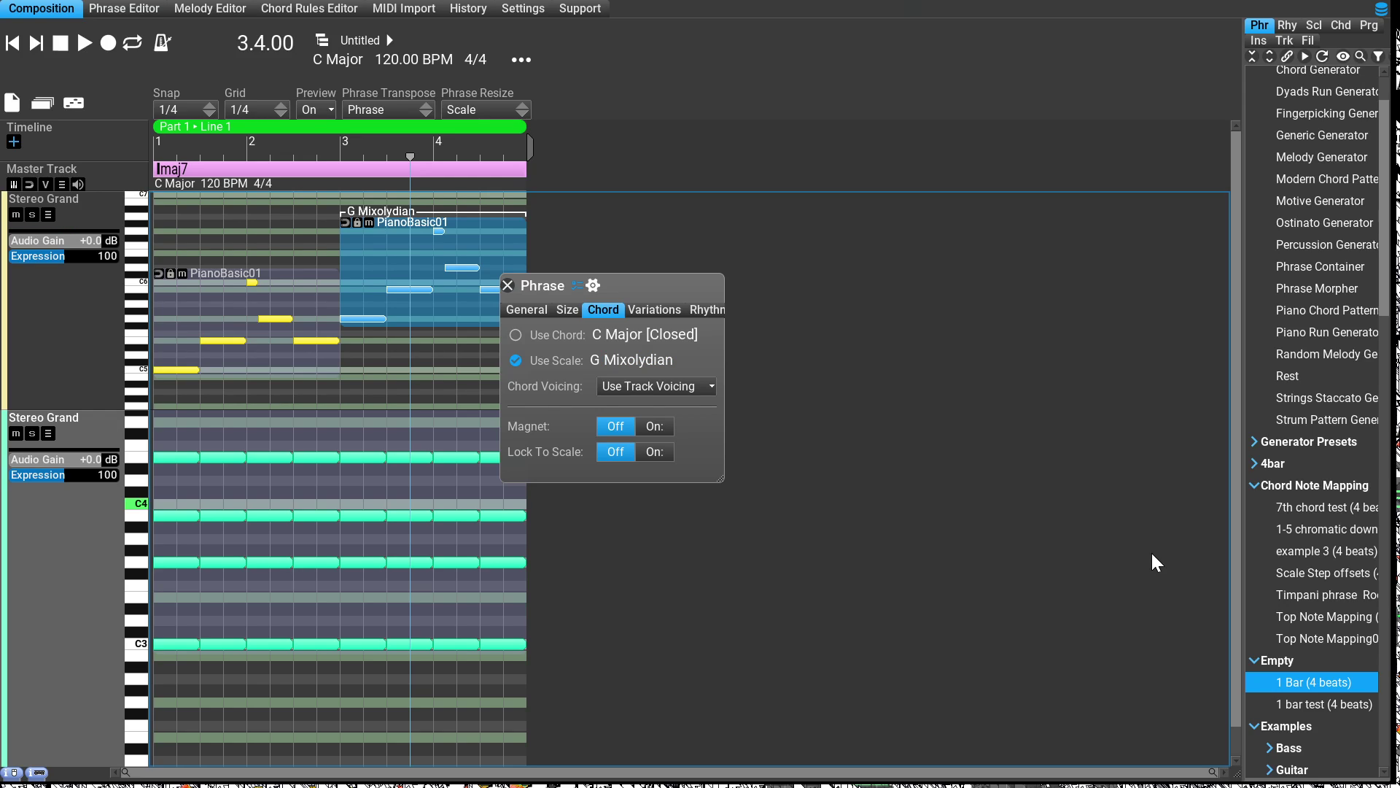
left_click(769, 431)
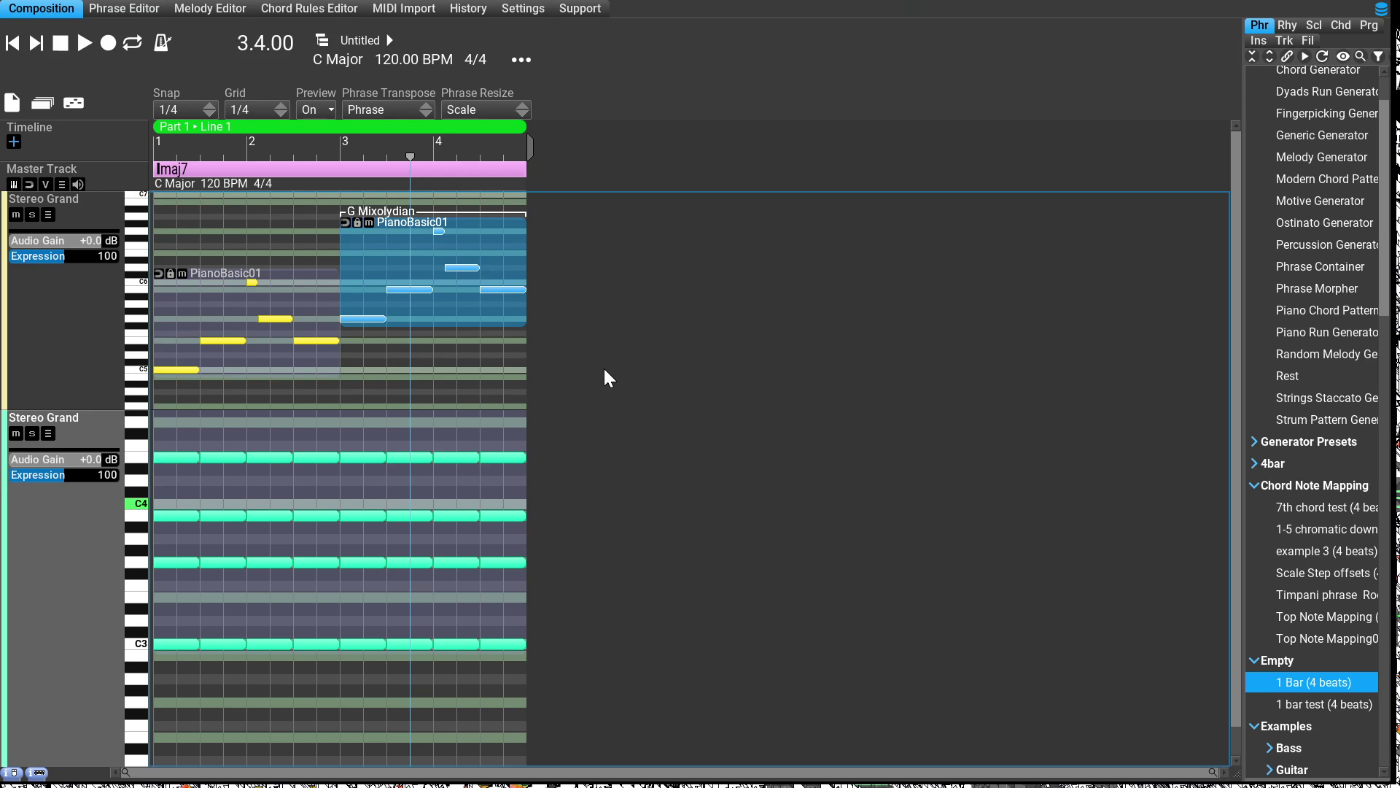
key("Return")
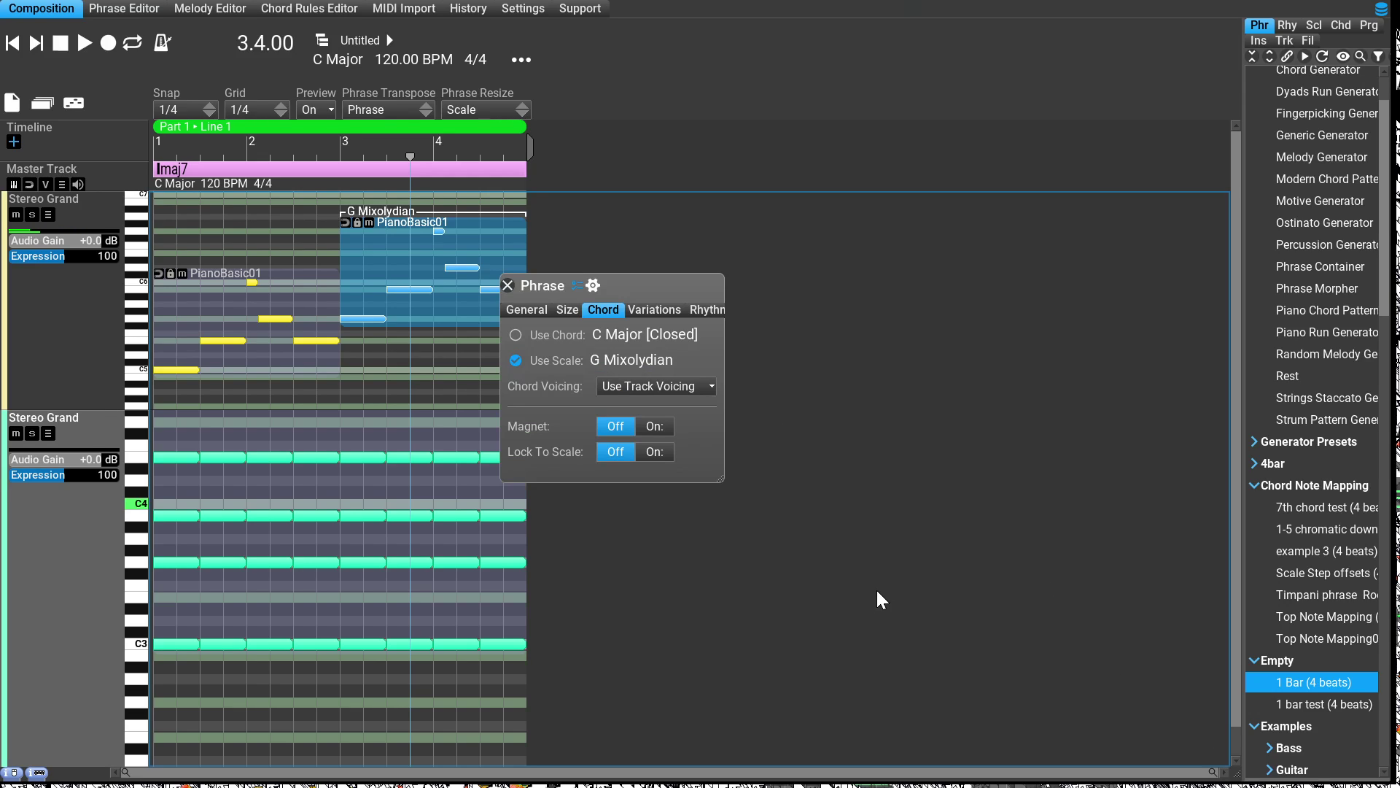
left_click(765, 426)
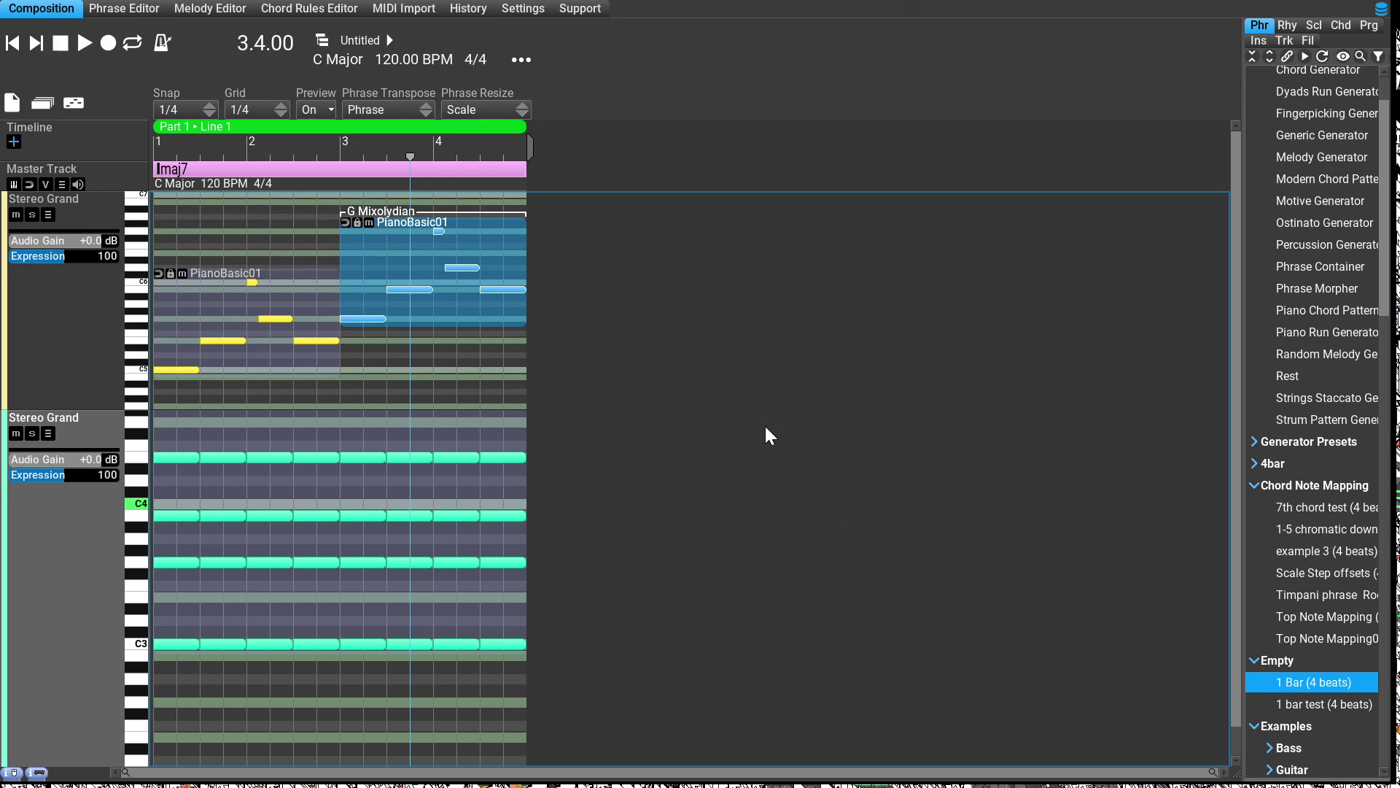